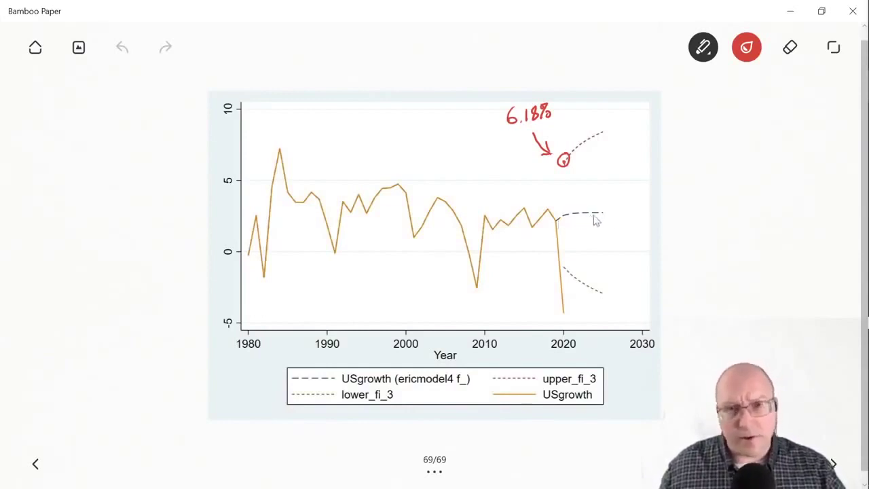
Switch to the web browser and read the PolitiFact passage on growth forecasts exceeding 6%, highlighting the $1.9 trillion relief bill phrase.
key(alt+Tab)
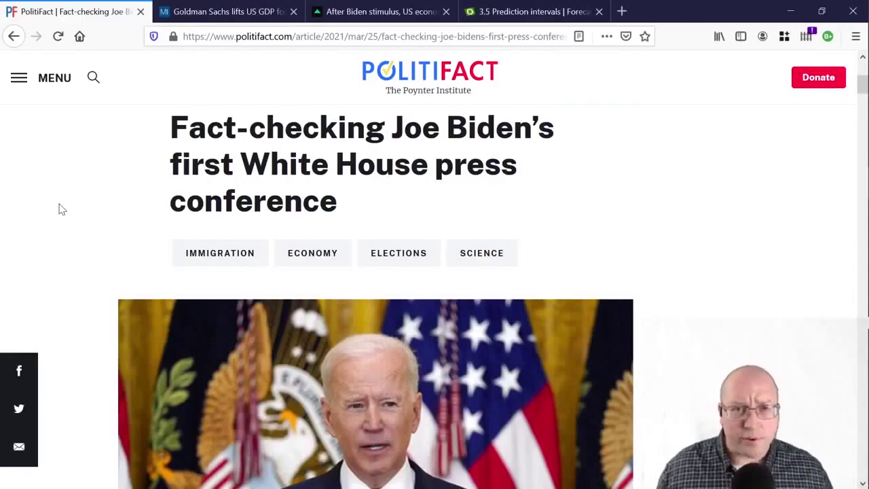
scroll(97, 281, down, 10)
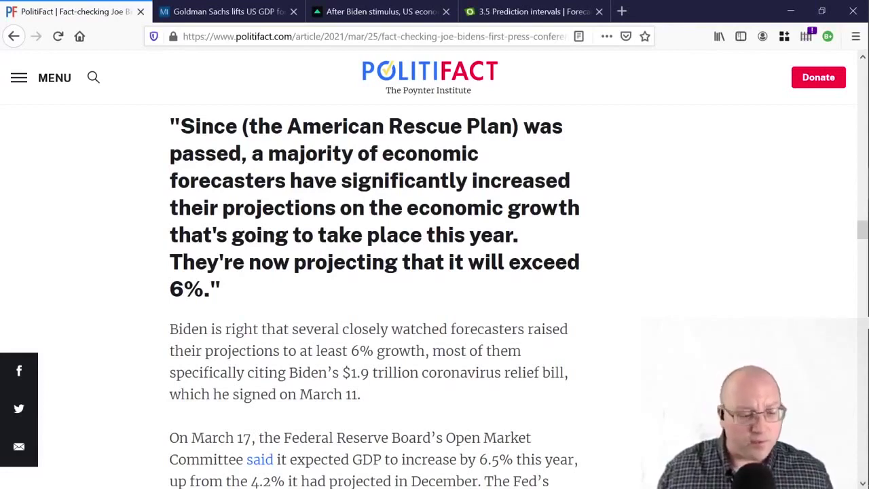
drag(572, 372, 169, 392)
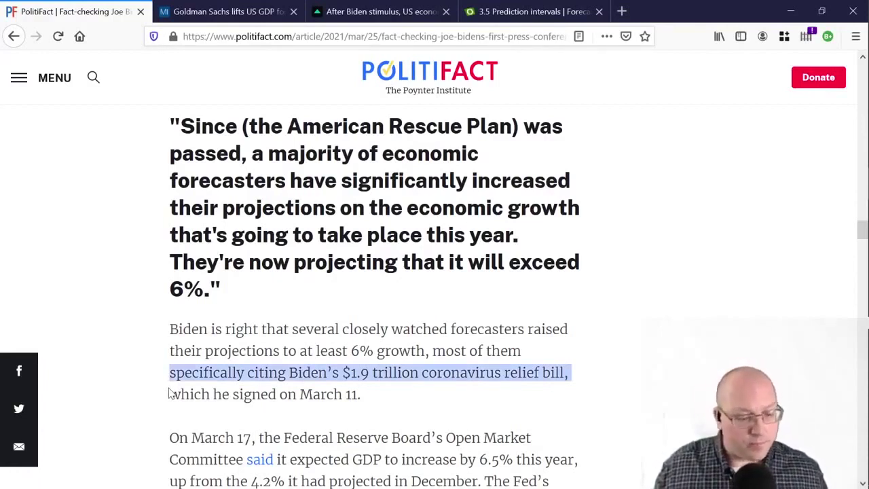
drag(170, 393, 183, 408)
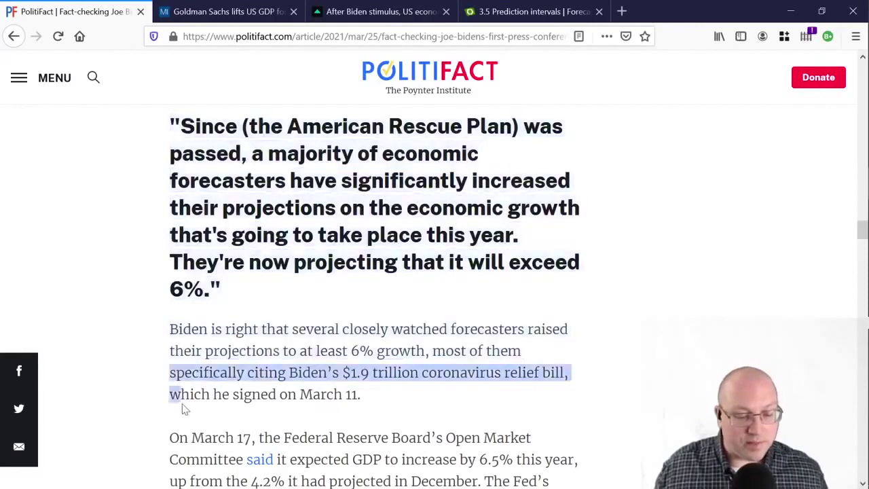
click(183, 409)
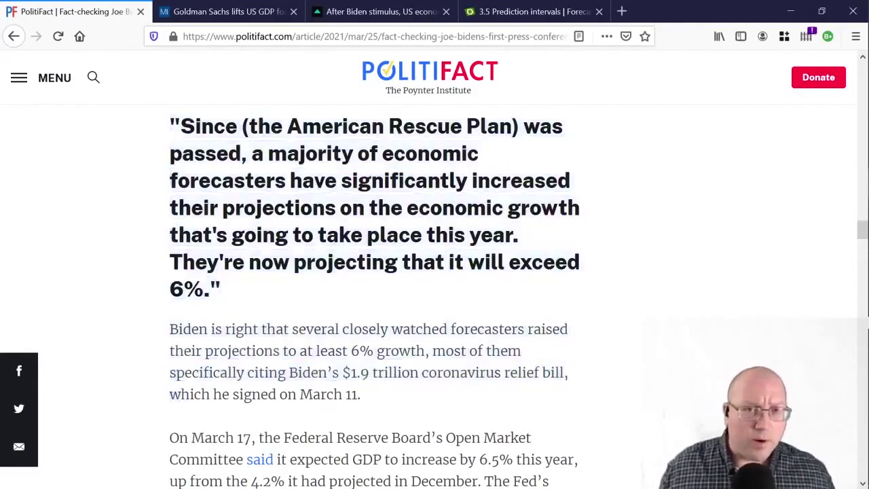
Read the Goldman Sachs GDP forecast headline and the CNN growth article, highlighting the sentence about surpassing the Chinese government's target.
click(216, 9)
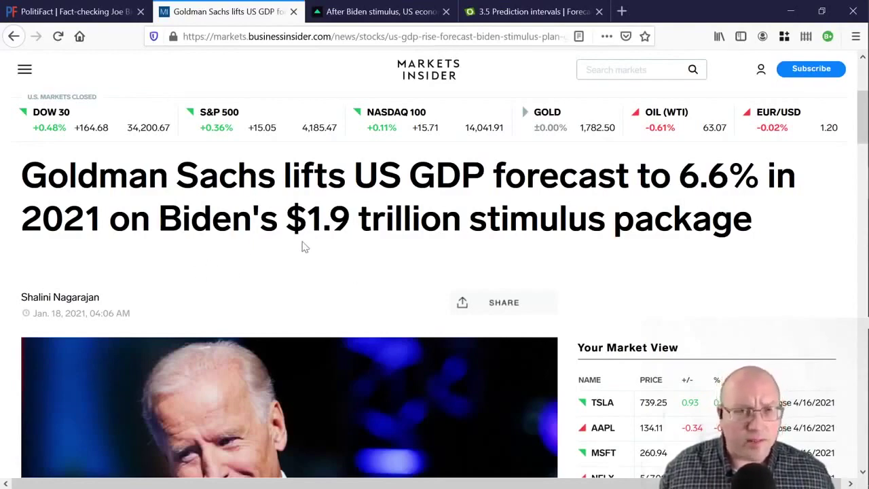
key(ctrl+Tab)
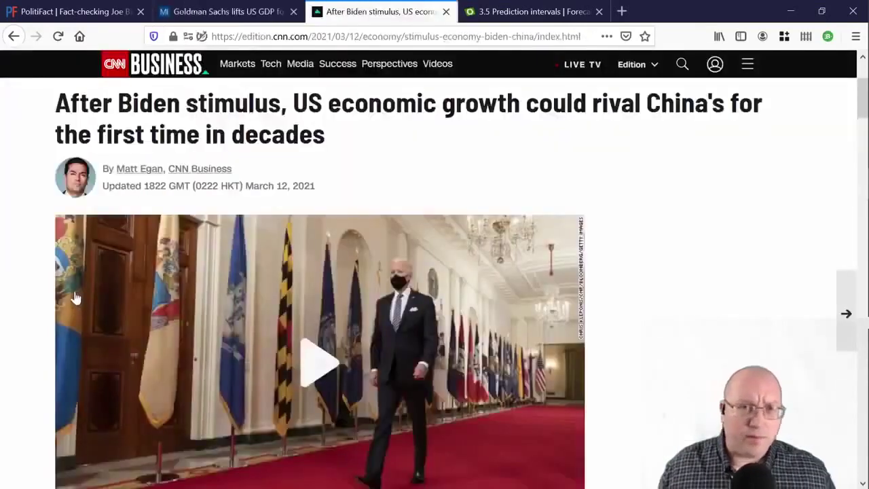
scroll(81, 319, down, 10)
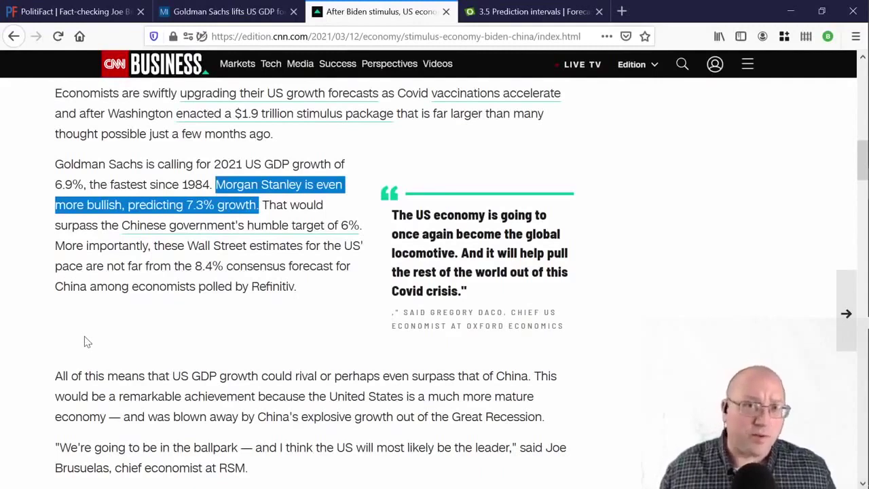
drag(262, 205, 363, 224)
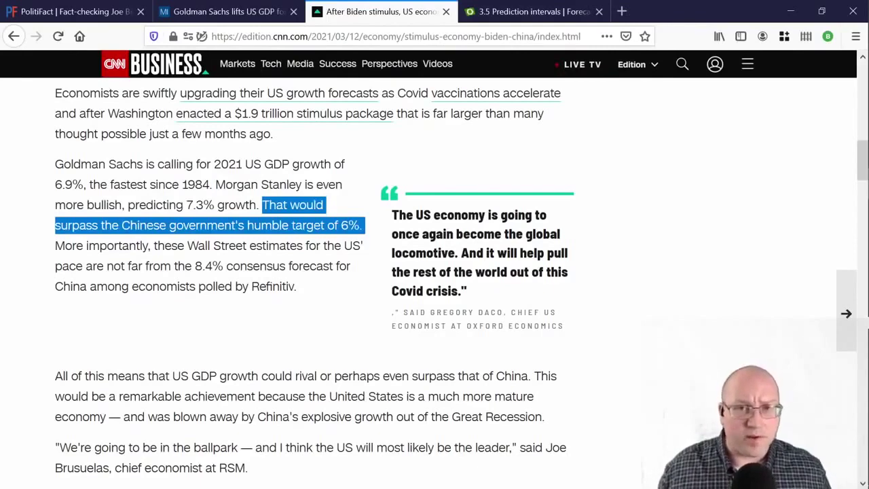
scroll(322, 232, down, 1)
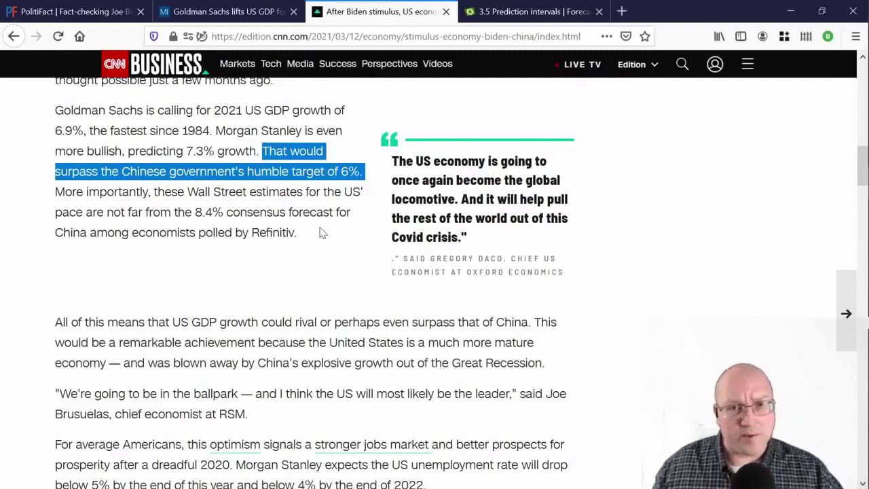
Switch to Stata, browse the dataset's US, world and other country growth columns, and close the data view.
key(alt+Tab)
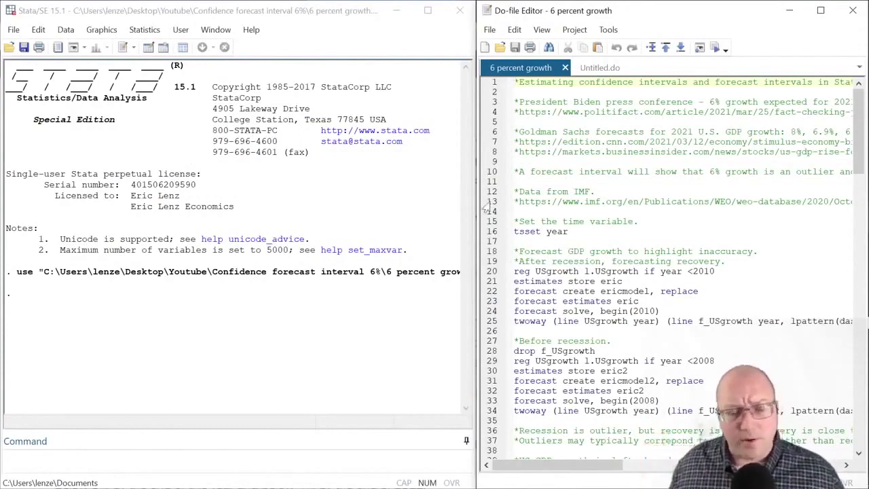
click(165, 48)
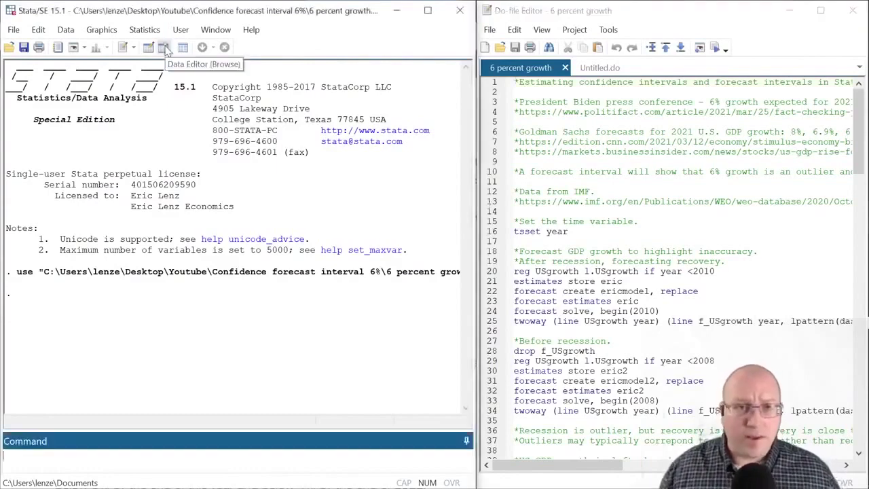
click(165, 48)
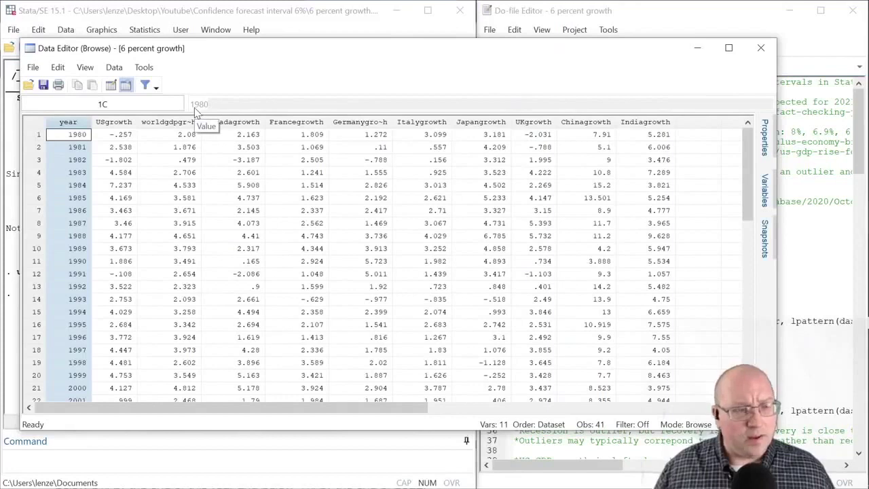
click(196, 120)
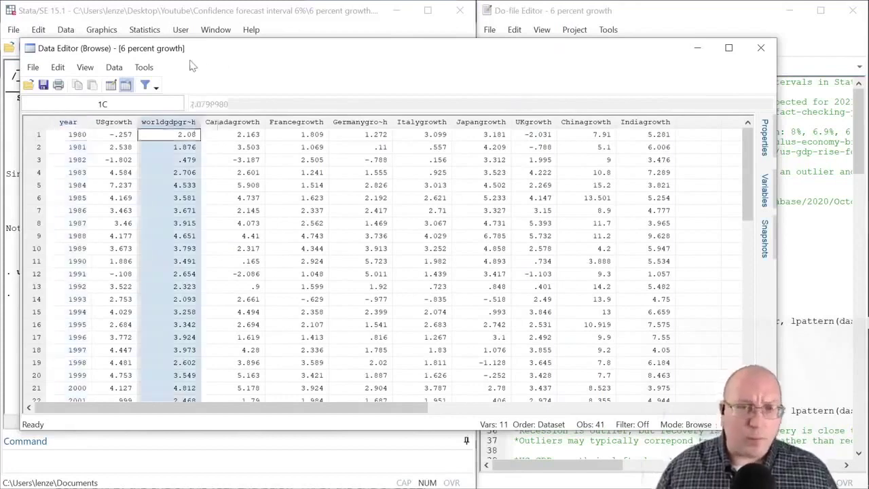
click(114, 121)
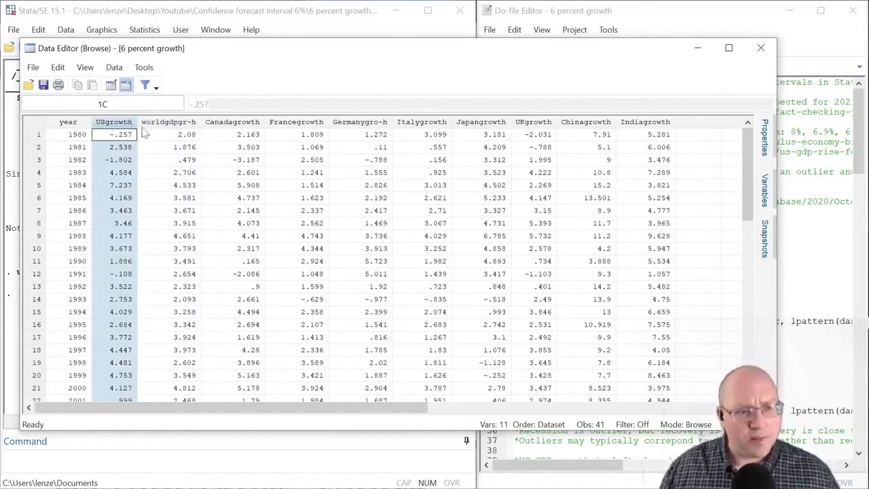
click(254, 123)
click(301, 122)
click(533, 122)
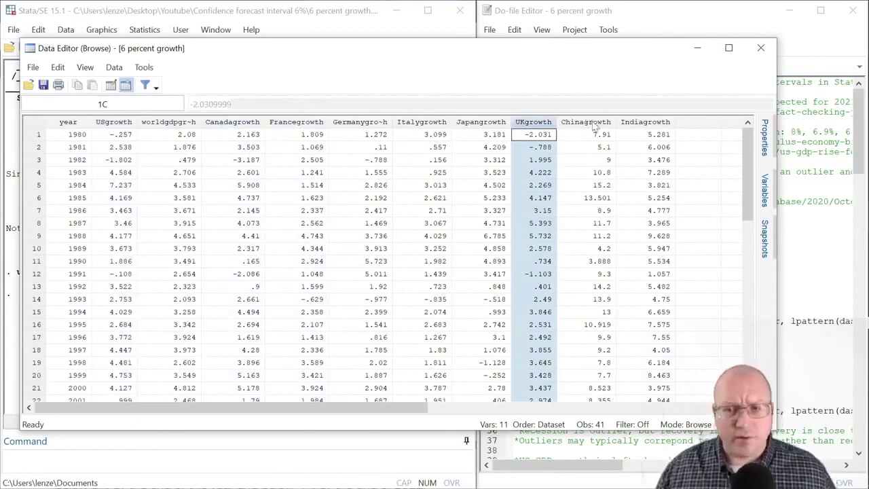
click(590, 122)
key(alt+F4)
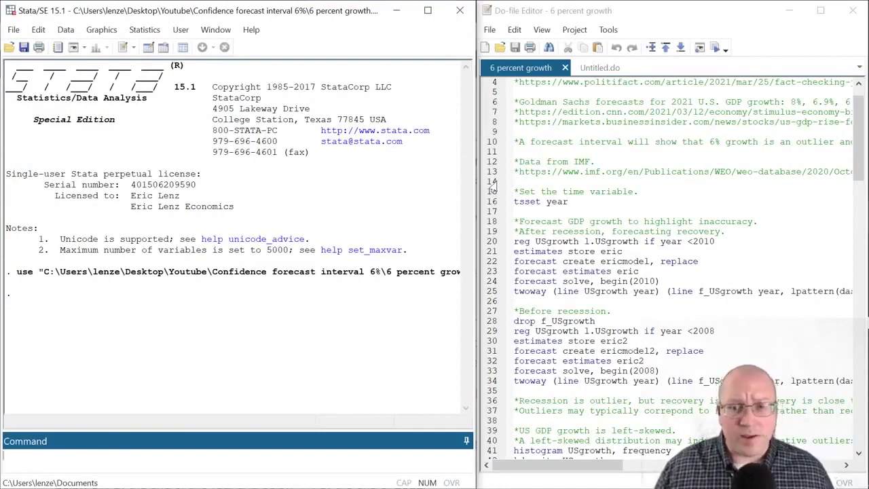
Run the tsset year line of the do-file to set the time variable.
click(488, 202)
key(ctrl+d)
Run the after-recession US growth regression and forecast beginning in 2010, plot it against actual growth, and close the graph.
scroll(486, 170, down, 4)
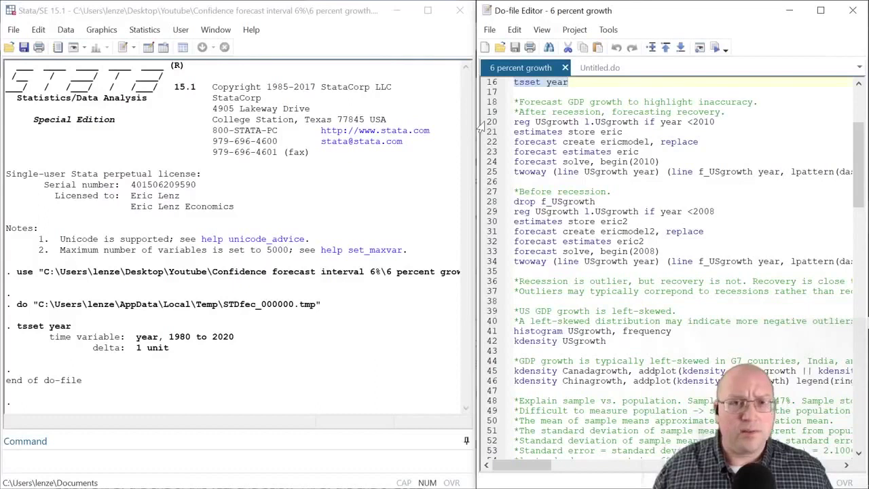
drag(482, 101, 725, 112)
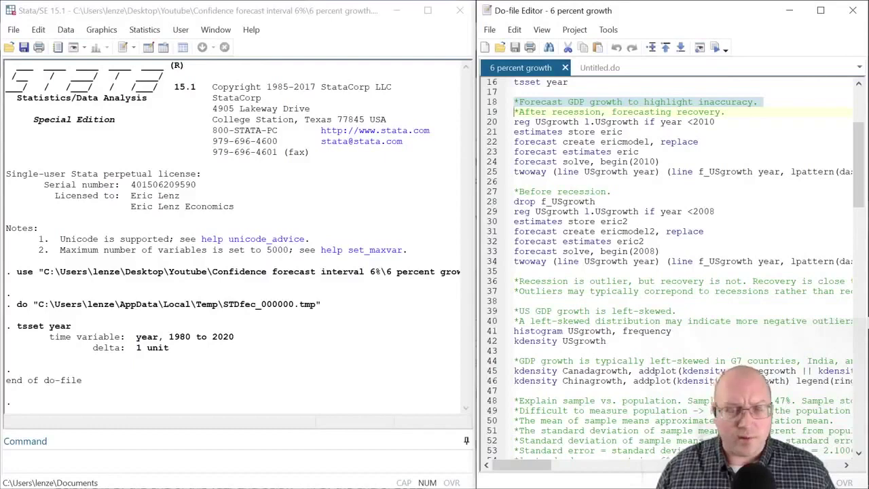
click(492, 162)
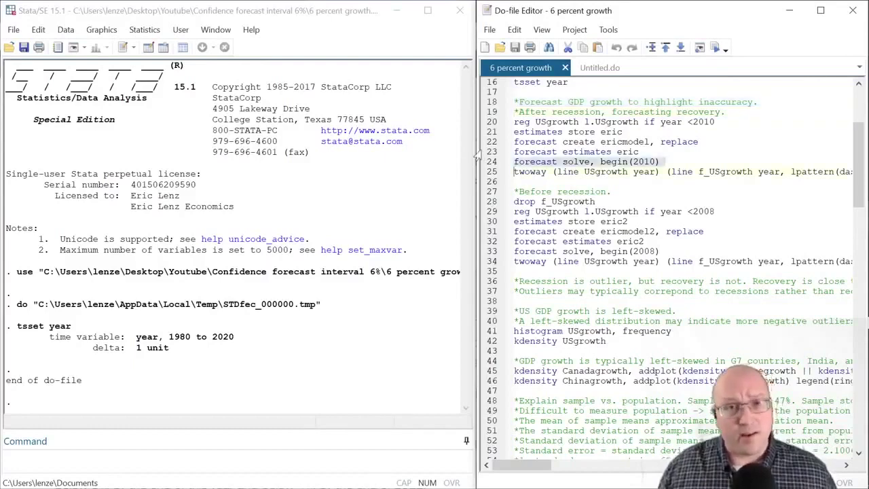
key(shift+End)
key(ctrl+d)
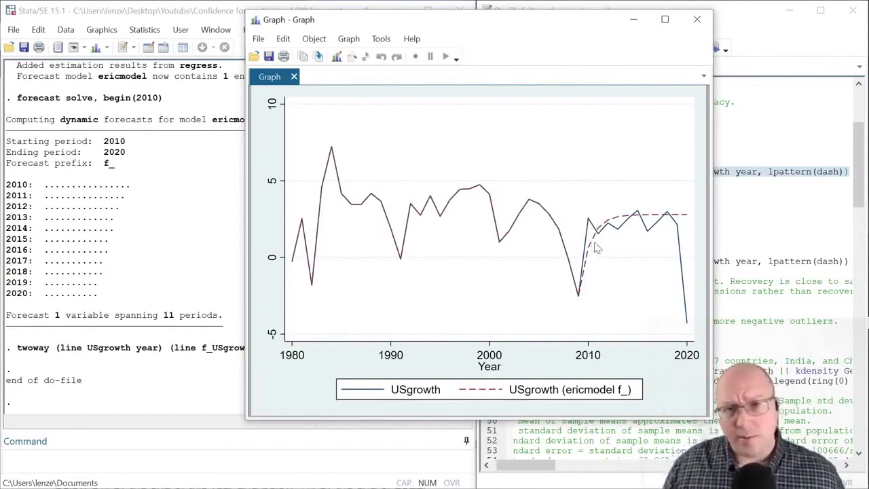
key(alt+F4)
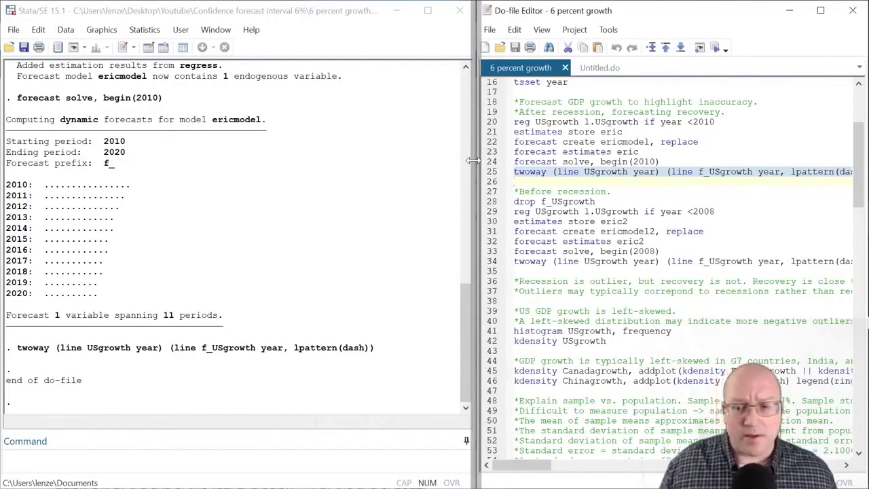
Run the before-recession forecast block beginning in 2008 with its line plot, and highlight the comment about the recession being an outlier.
click(489, 251)
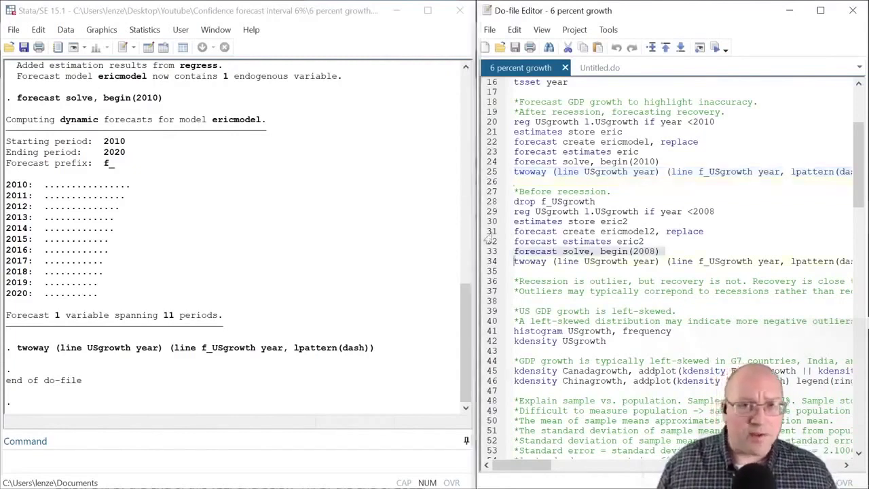
key(ctrl+d)
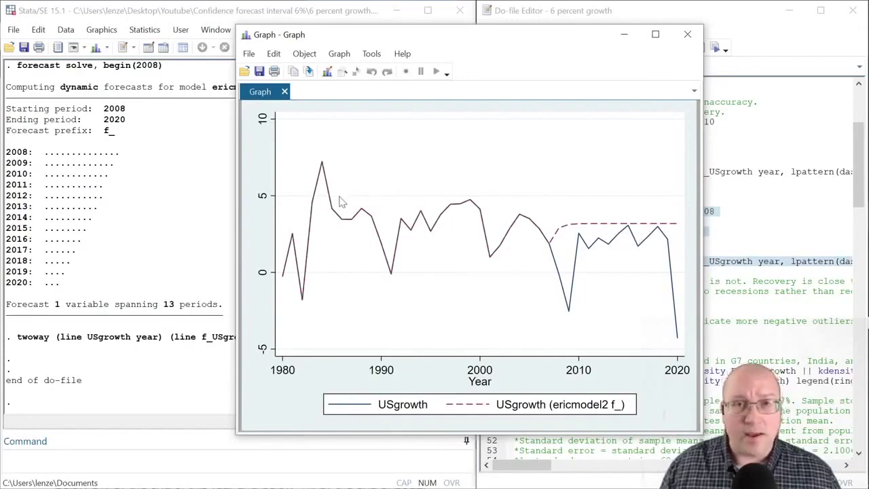
key(alt+Tab)
click(514, 192)
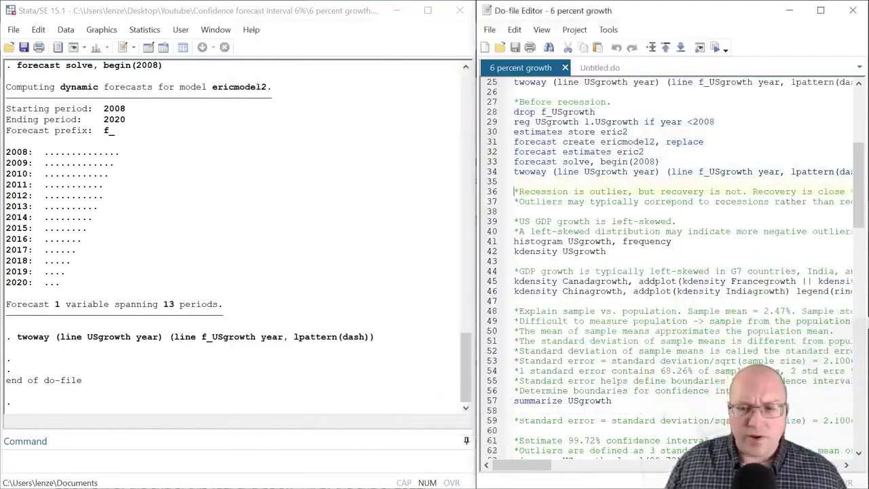
key(shift+Down)
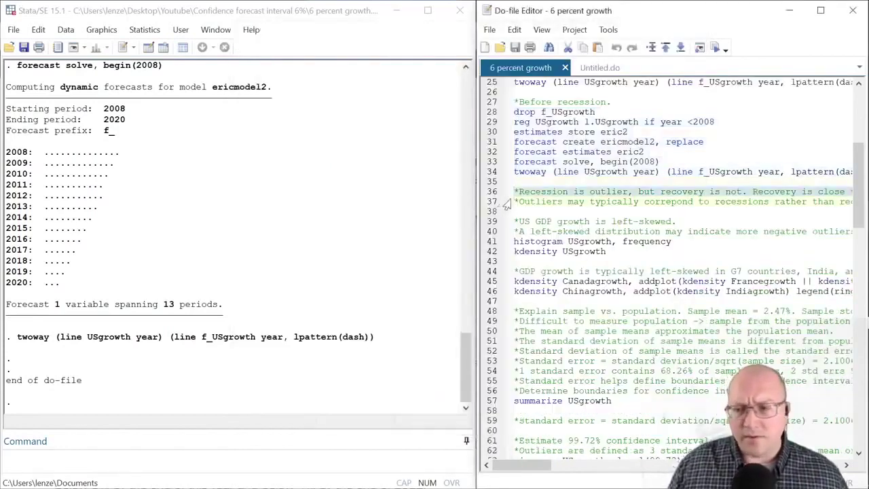
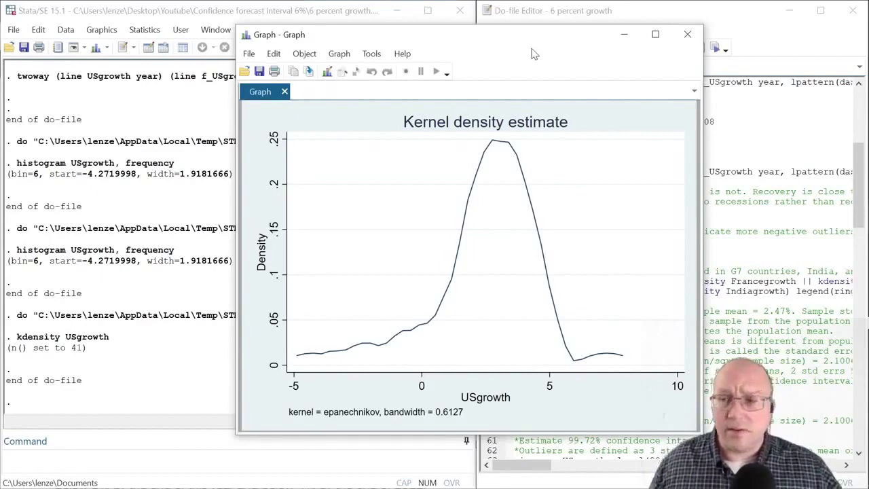
Close the US density graph and run the kdensity lines comparing growth distributions in the G7 countries and in China and India.
click(686, 34)
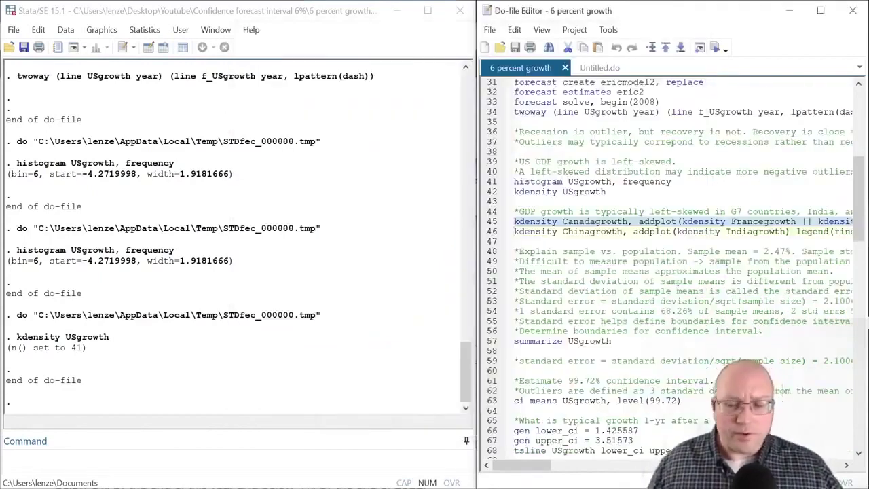
key(ctrl+d)
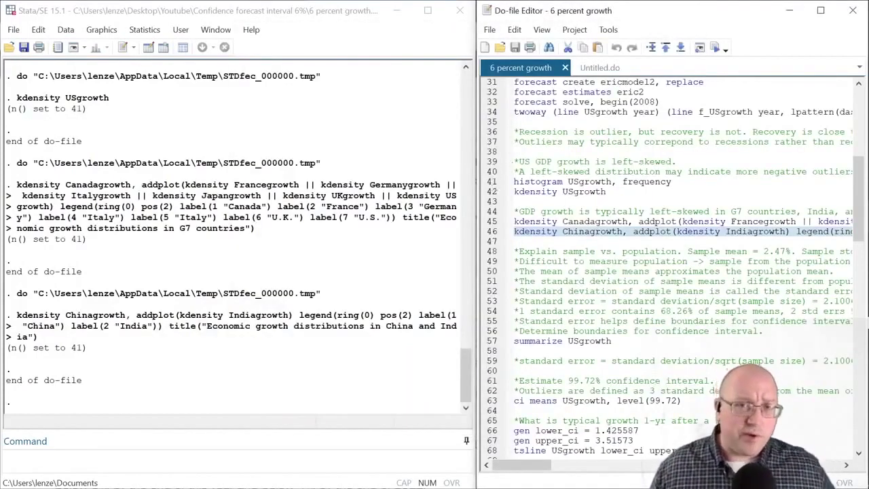
click(718, 46)
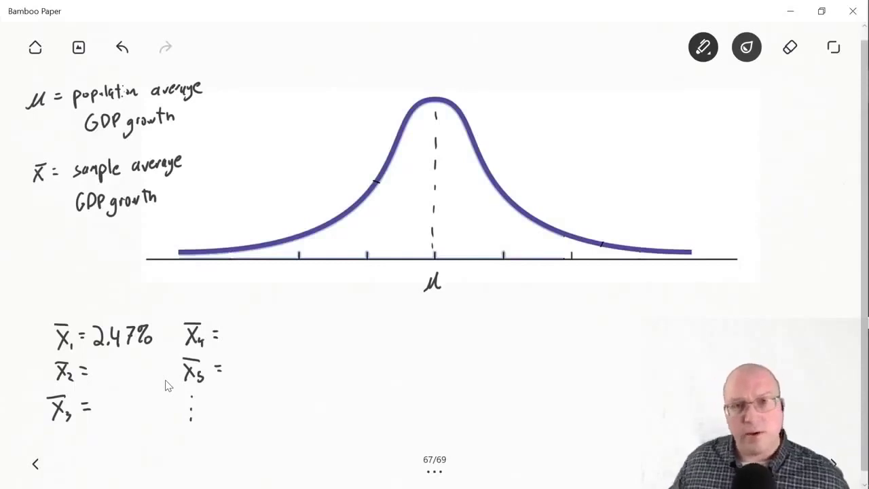
Draw check marks beside the population average and sample average GDP growth definitions in the Bamboo Paper notes.
drag(230, 93, 251, 84)
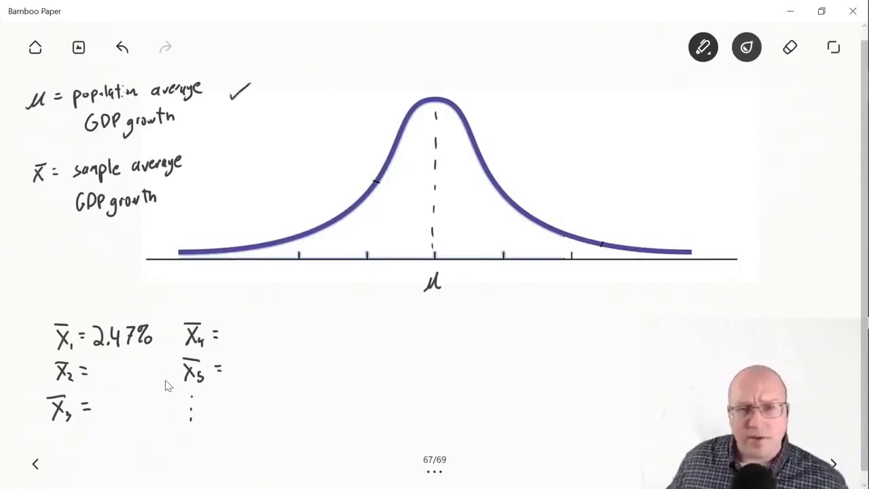
drag(212, 165, 238, 147)
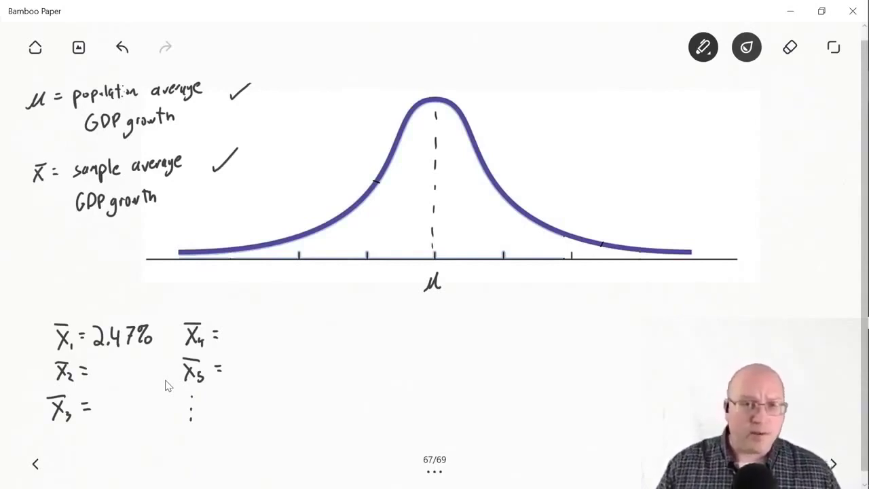
Label the end of the bell curve's horizontal axis x̄ and write E(x̄) = μ beneath the curve's centre.
drag(706, 270, 718, 285)
drag(717, 270, 705, 285)
drag(703, 268, 722, 266)
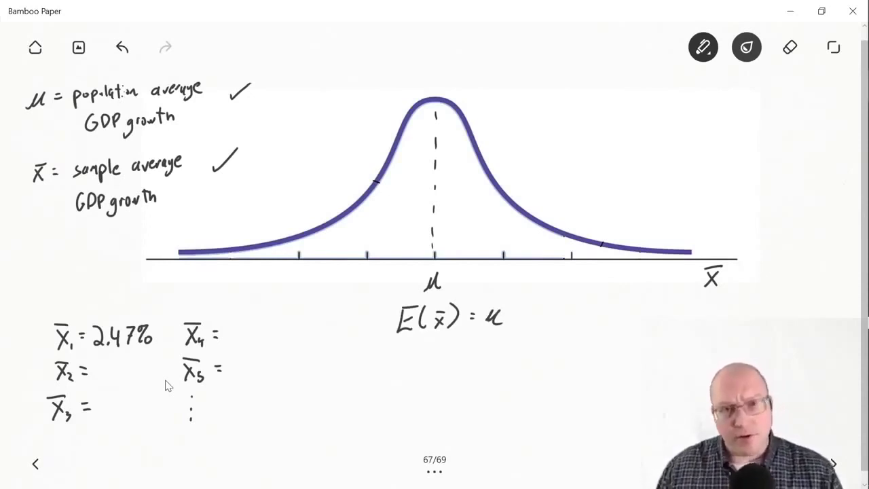
Handwrite the standard deviation expression σx̄ = σ below E(x̄) = μ.
drag(465, 357, 473, 356)
drag(465, 360, 473, 359)
drag(499, 349, 487, 350)
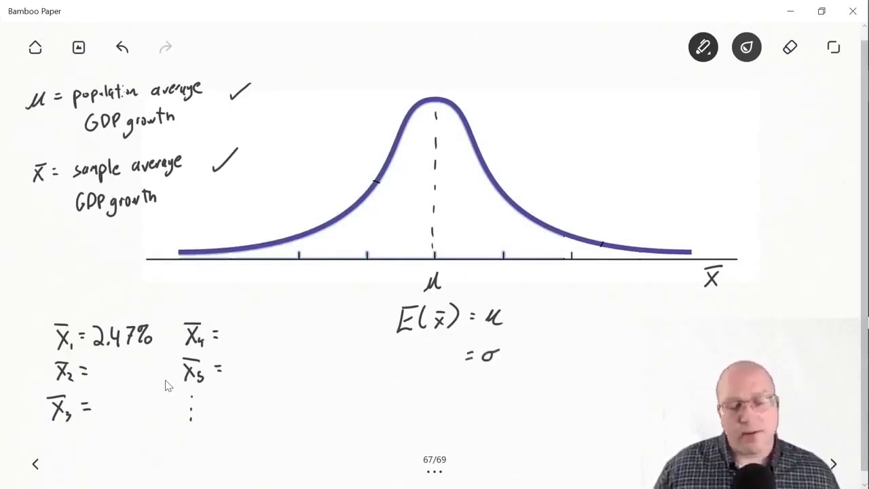
drag(433, 355, 429, 355)
drag(427, 365, 434, 372)
drag(434, 365, 426, 372)
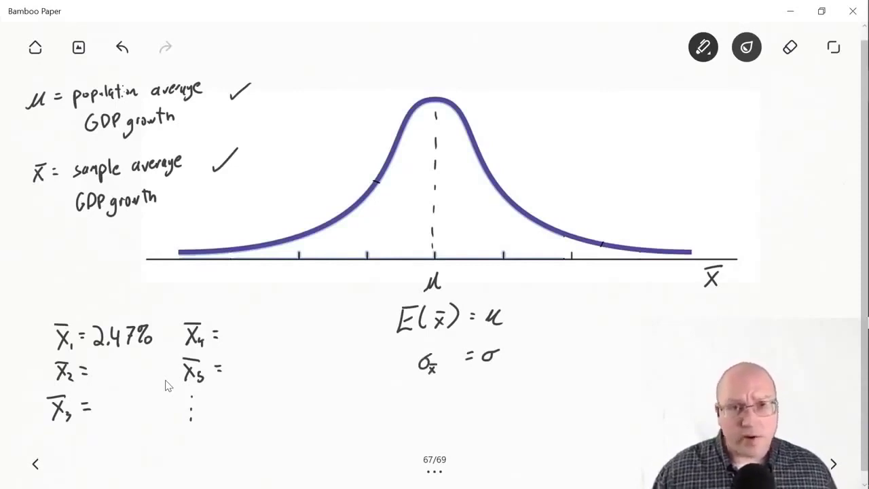
Insert √n after σx̄ in the standard deviation expression and handwrite the rearranged formula σx̄ = σ/√n beneath it.
drag(440, 361, 457, 350)
drag(449, 367, 456, 366)
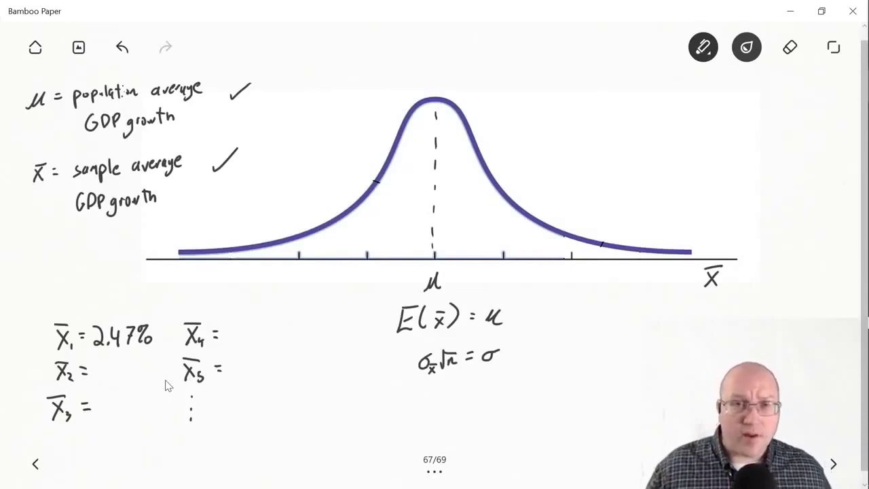
drag(448, 393, 440, 396)
drag(442, 406, 450, 409)
drag(466, 394, 473, 395)
drag(490, 383, 484, 386)
drag(479, 395, 496, 394)
drag(477, 409, 495, 406)
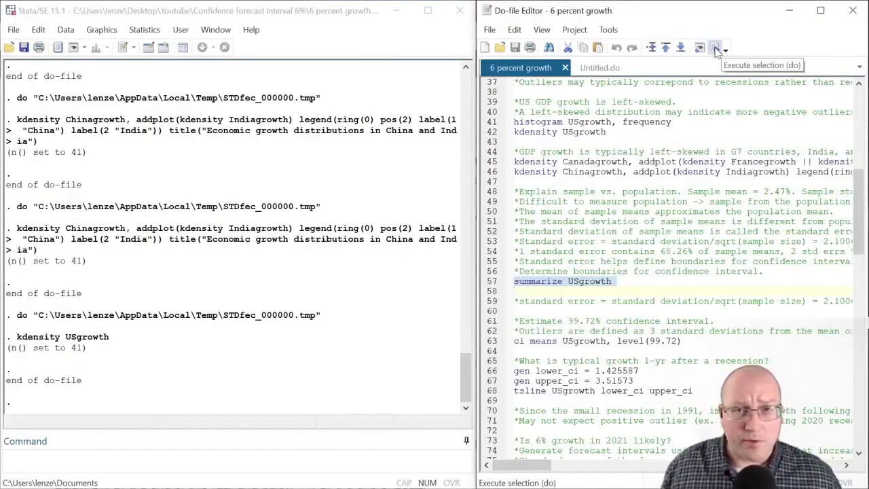
In Stata, run summarize USgrowth and estimate its 99.72% confidence interval with ci means USgrowth, level(99.72).
click(716, 50)
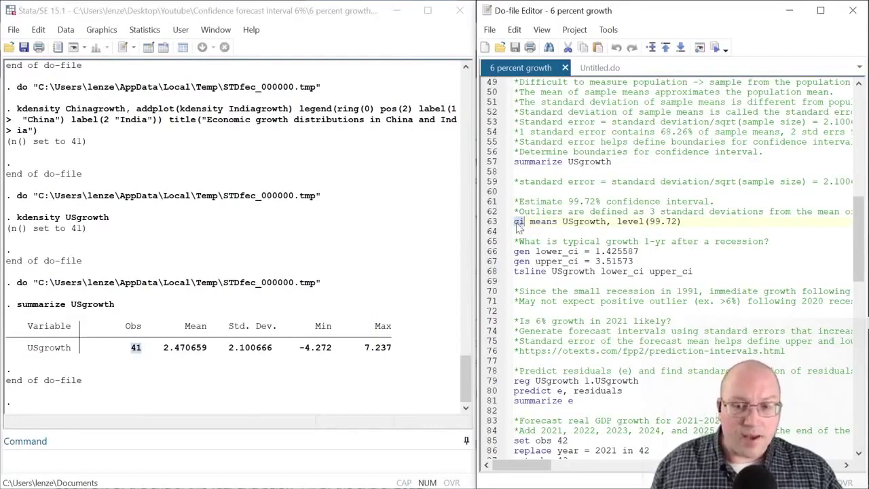
double_click(543, 221)
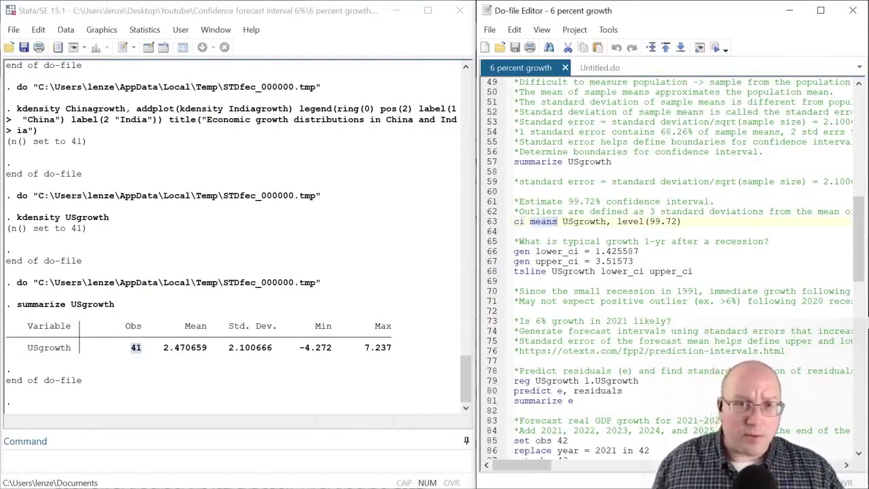
double_click(543, 221)
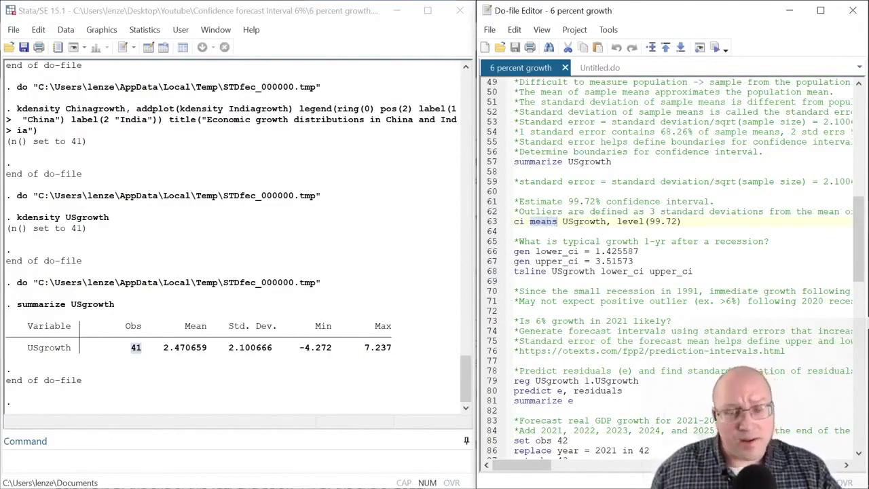
double_click(584, 221)
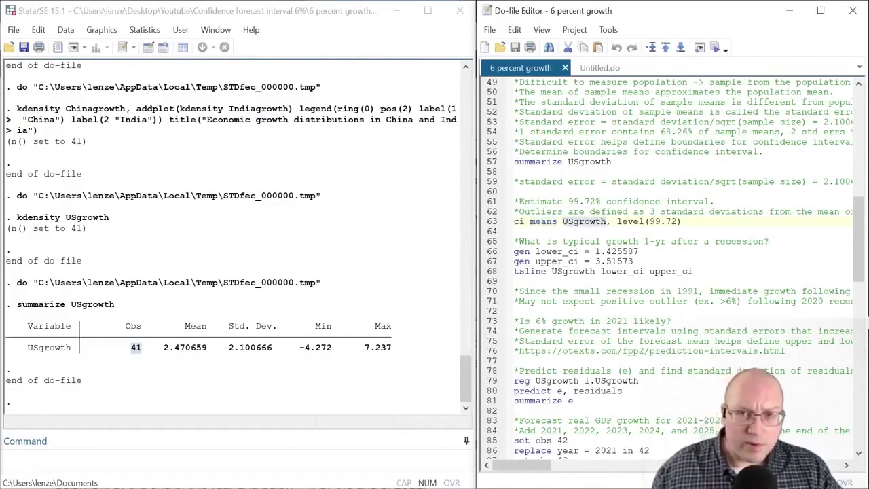
drag(616, 221, 681, 221)
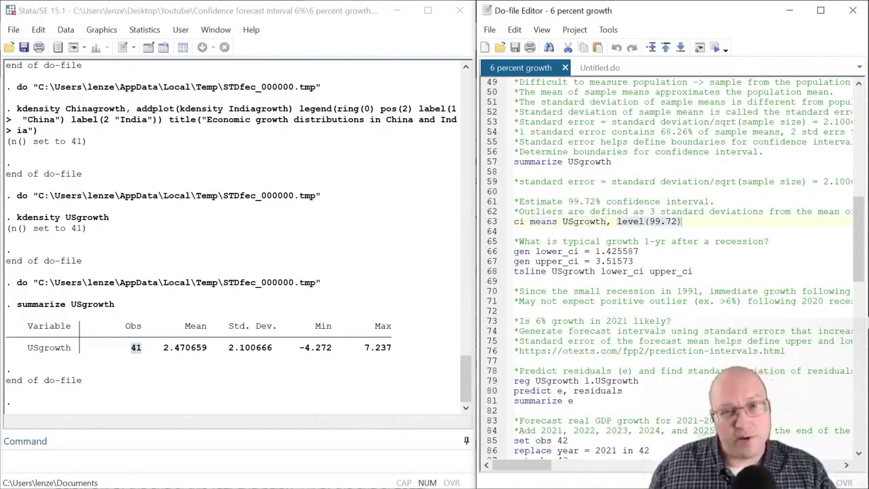
key(ctrl+d)
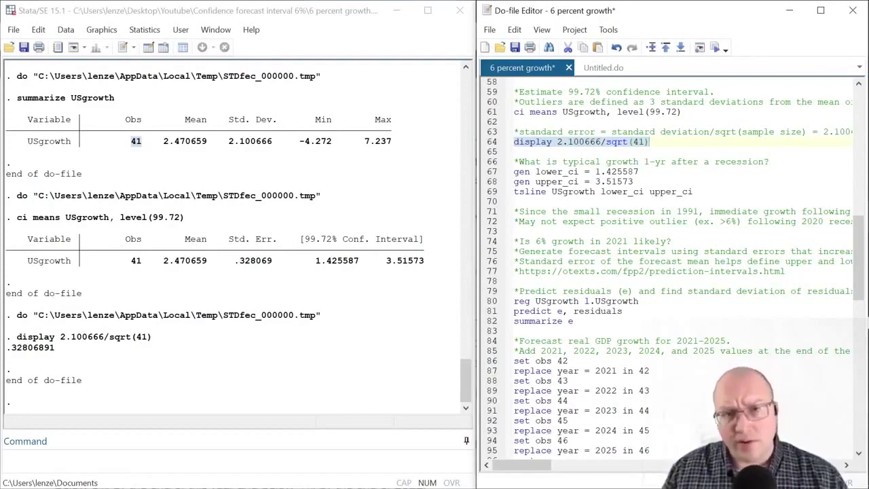
Generate lower_ci = 1.425587 and upper_ci = 3.51573, and plot both with USgrowth using tsline.
drag(514, 172, 692, 191)
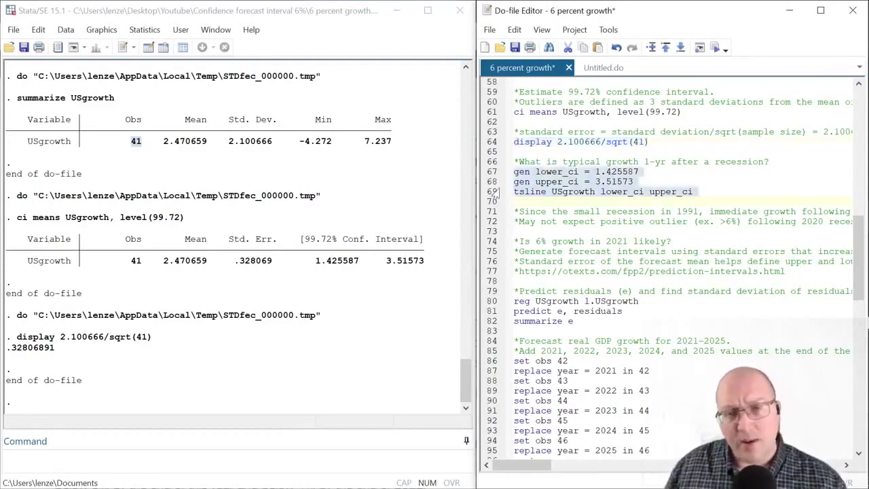
click(722, 47)
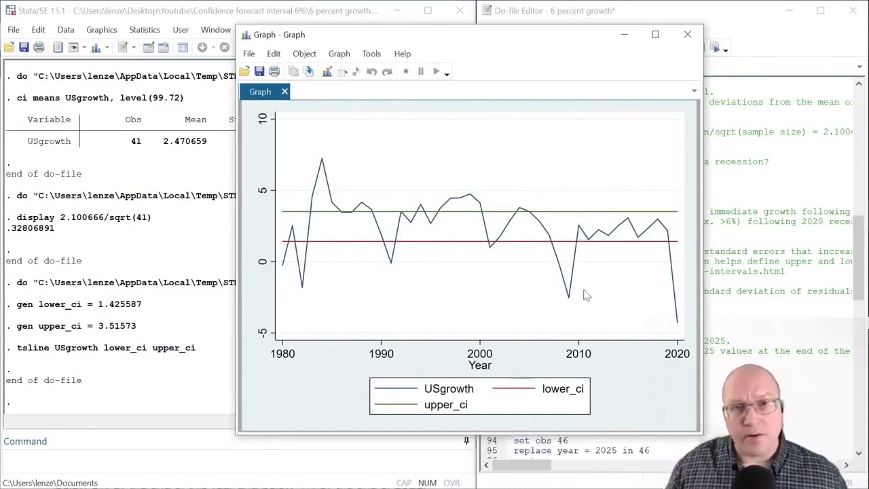
key(alt+Tab)
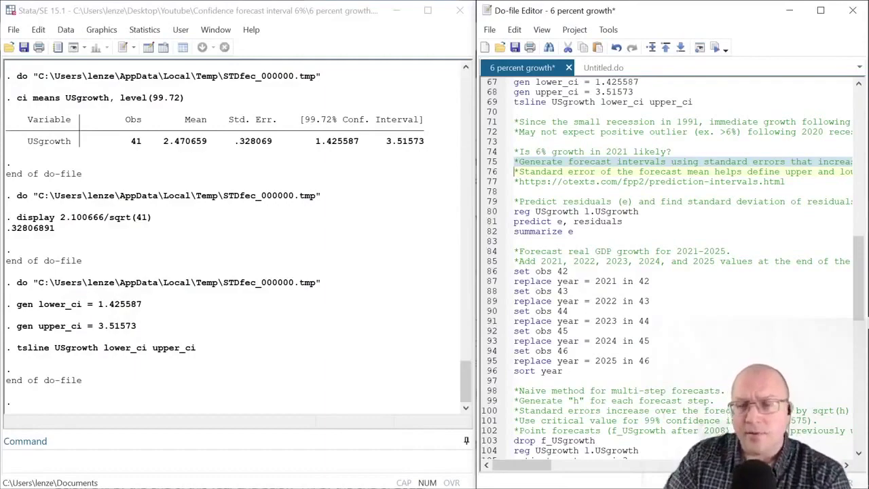
Switch to the browser and examine the multi-step prediction interval text and the naïve and drift forecast formulas on the otexts page.
key(alt+Tab)
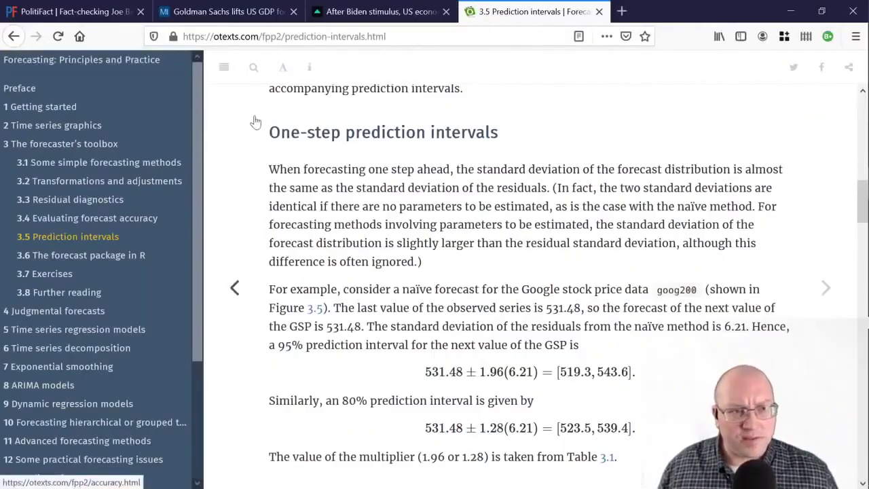
scroll(328, 184, down, 5)
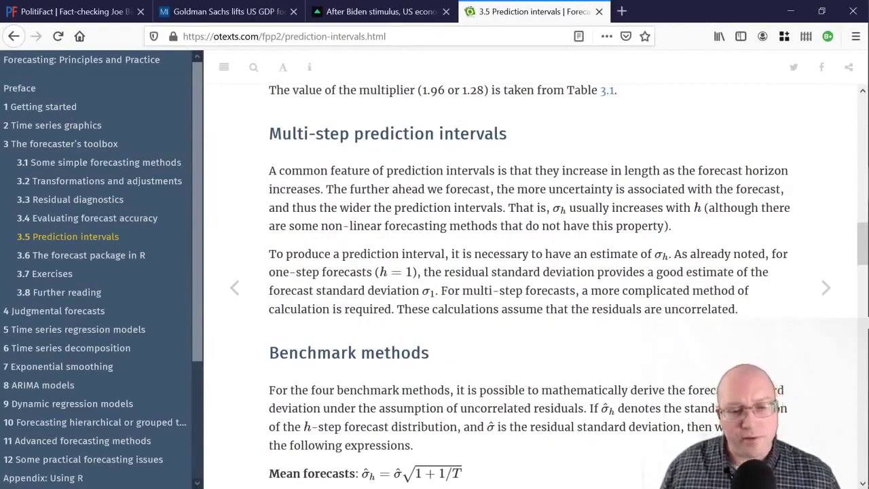
drag(325, 189, 327, 206)
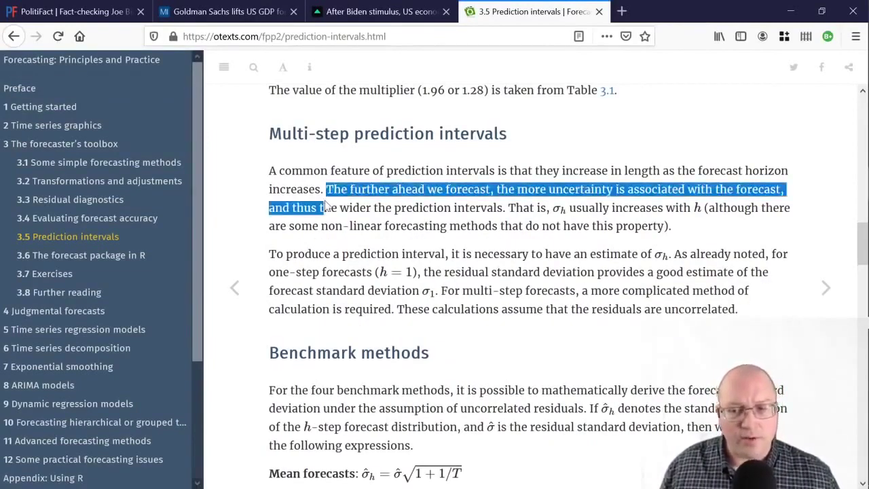
drag(327, 207, 505, 207)
scroll(271, 256, down, 3)
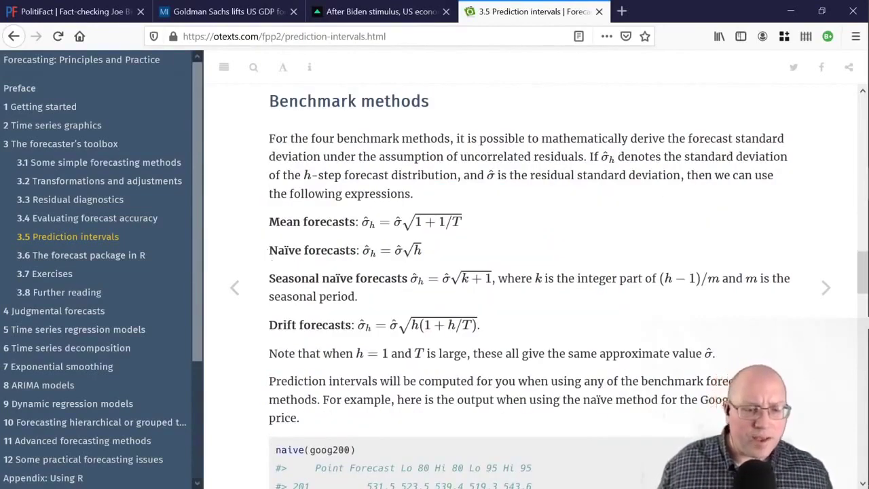
triple_click(271, 256)
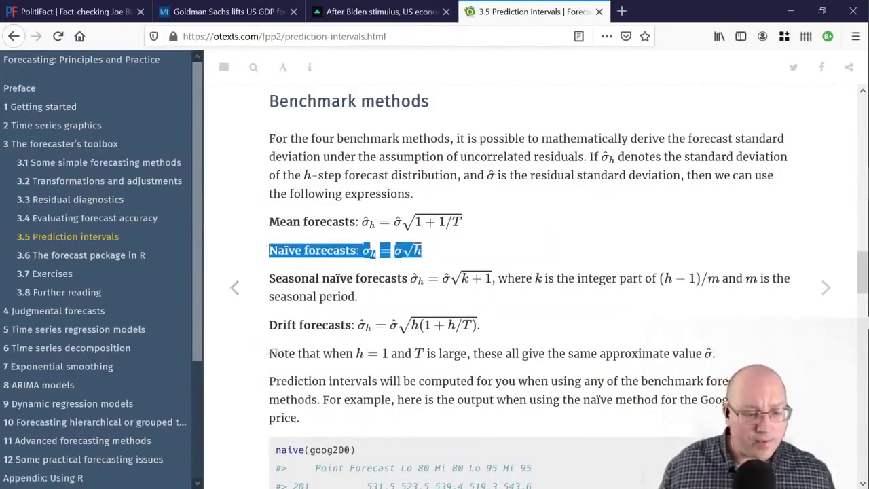
click(271, 353)
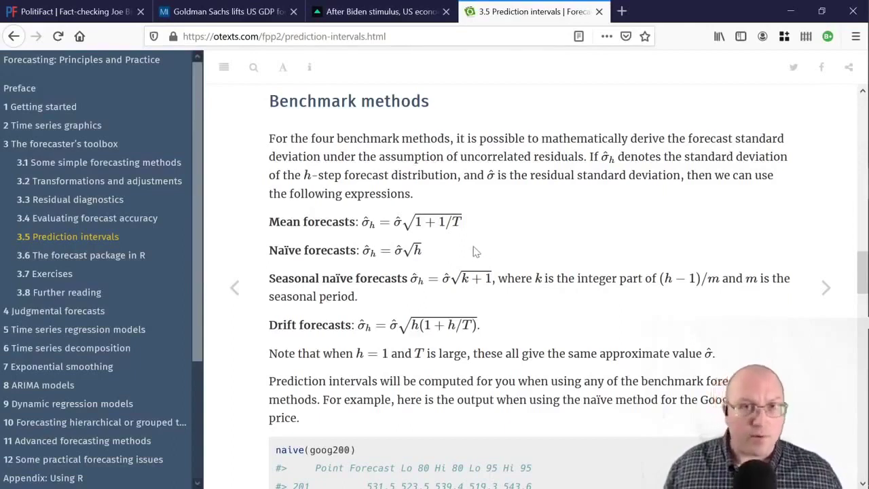
scroll(475, 252, down, 2)
triple_click(500, 251)
click(500, 252)
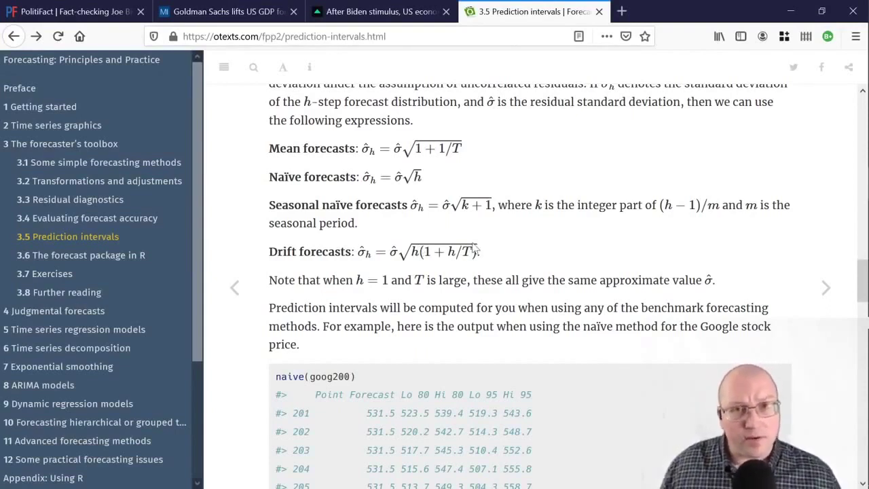
Back in Stata, regress USgrowth on its lag, predict residuals e, and summarize e.
key(alt+Tab)
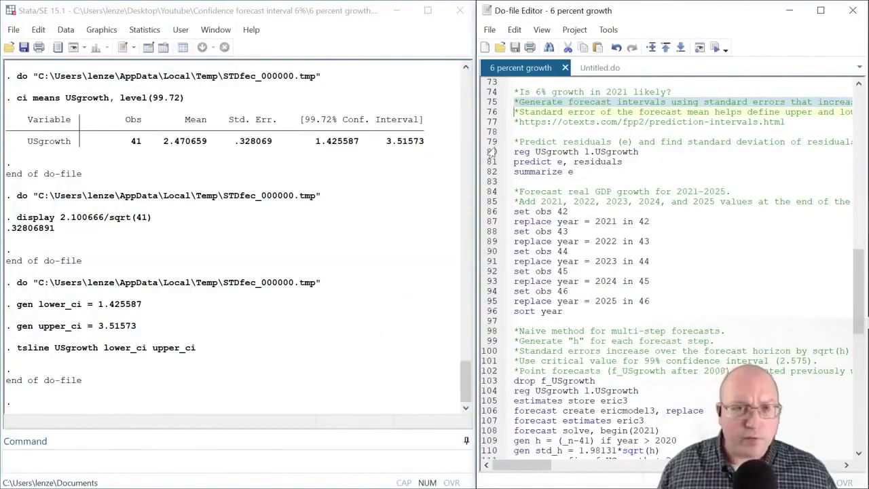
click(492, 152)
drag(493, 155, 494, 172)
key(ctrl+d)
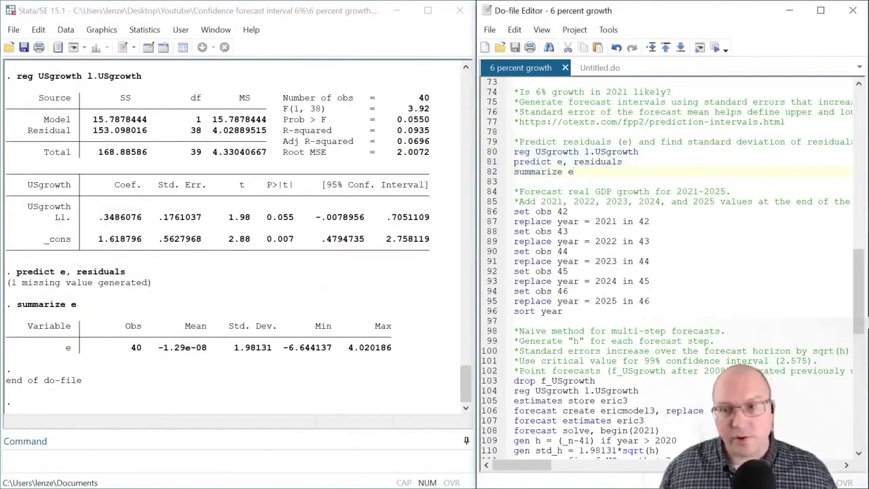
click(490, 152)
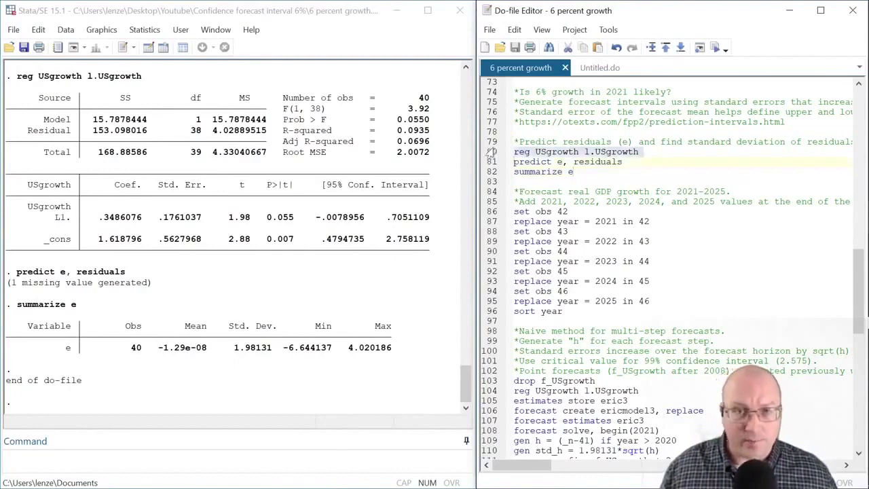
Run the code adding years 2021 to 2025 as observations 42–46 and the naive-method block producing forecasts from 2021 with 99% intervals.
drag(491, 211, 491, 311)
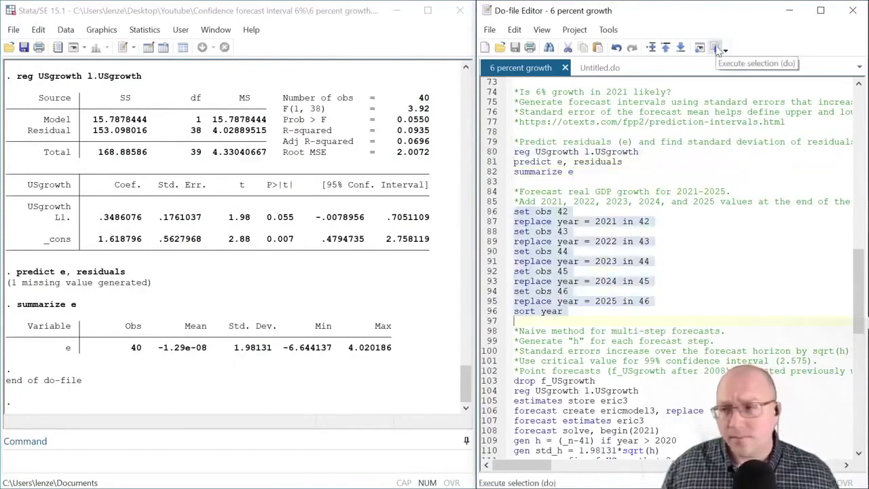
click(716, 49)
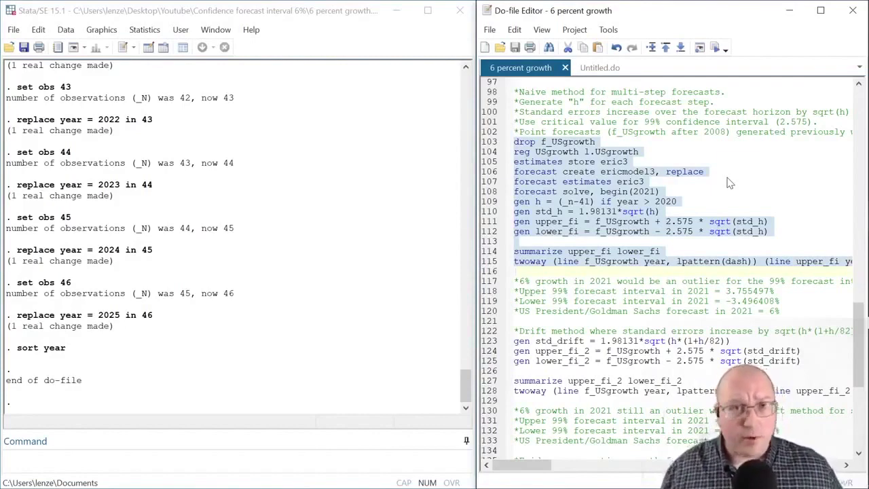
key(ctrl+d)
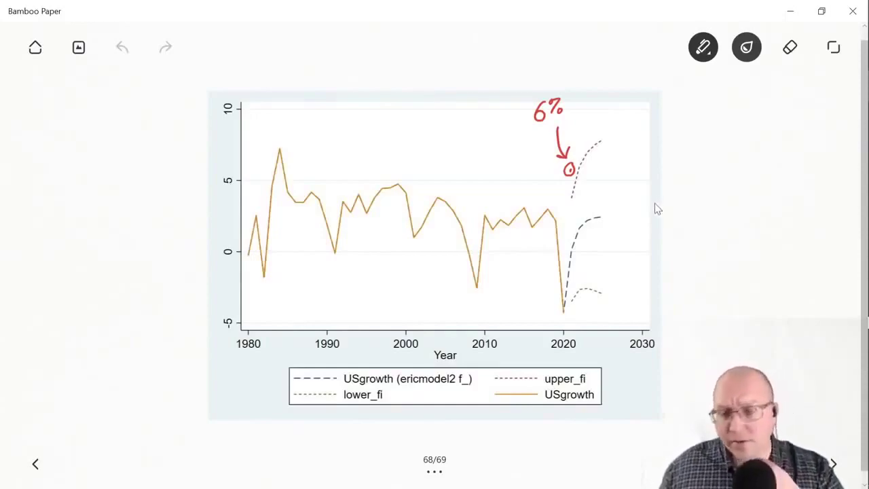
Return to the do-file and examine the lines defining h, std_h, upper_fi and lower_fi, including the 2.575 critical value.
key(alt+Tab)
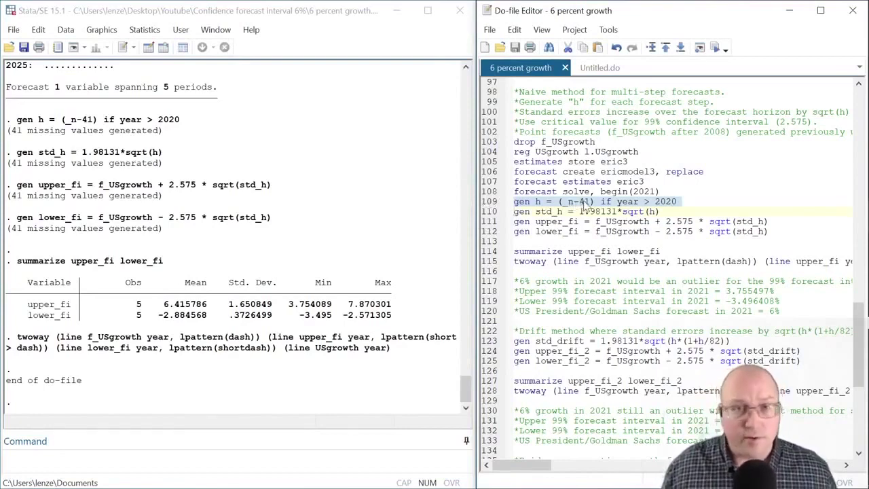
click(485, 212)
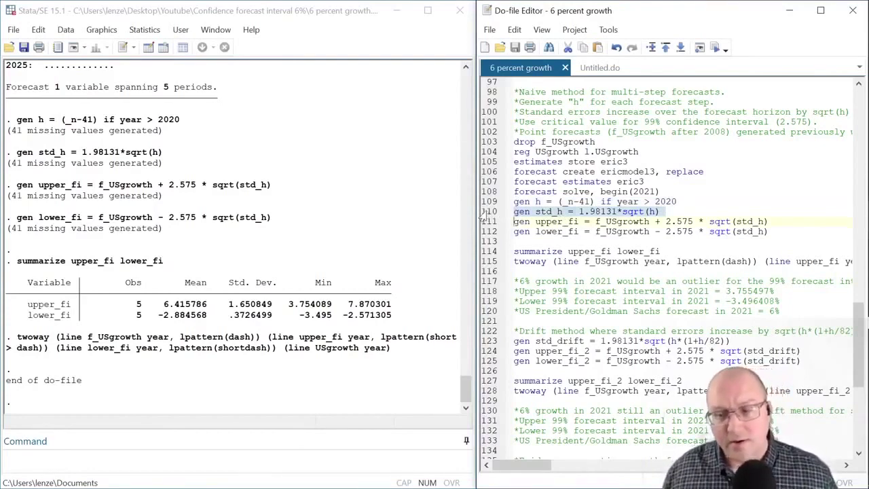
drag(486, 221, 486, 231)
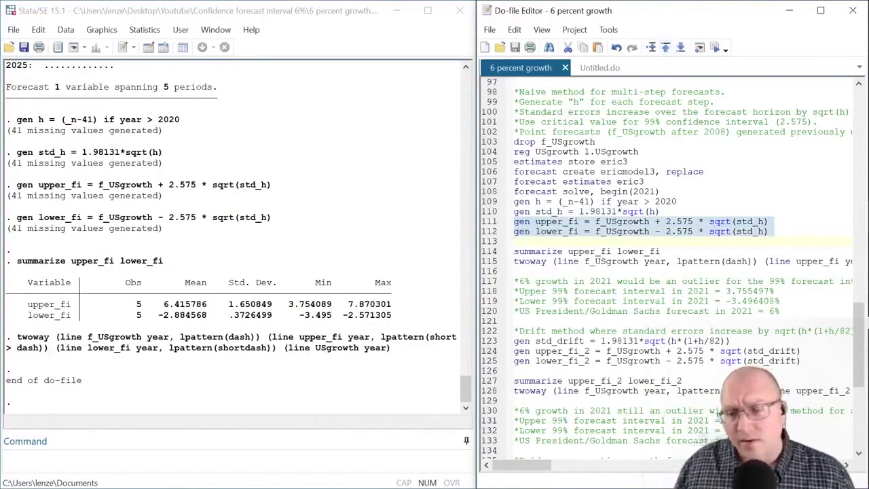
drag(666, 221, 693, 221)
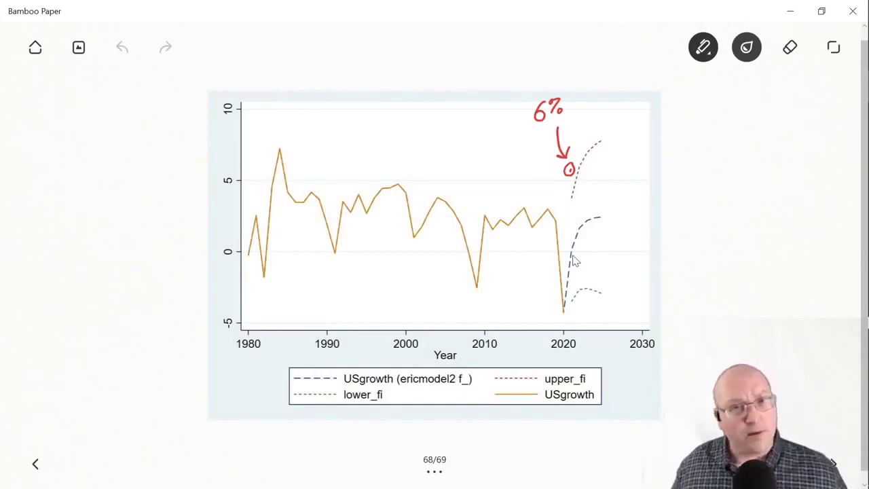
Run the do-file block that forecasts from 2020 using data before 2020 and generates upper_fi_3 and lower_fi_3.
key(super)
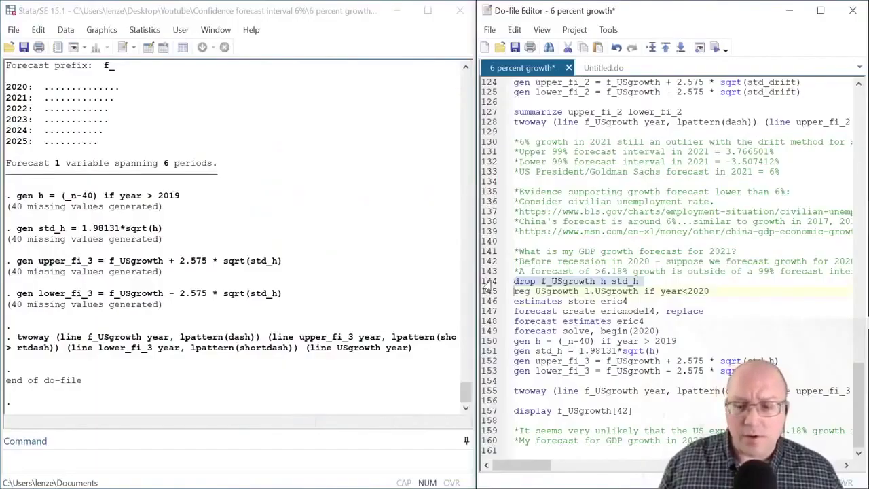
drag(487, 287, 496, 379)
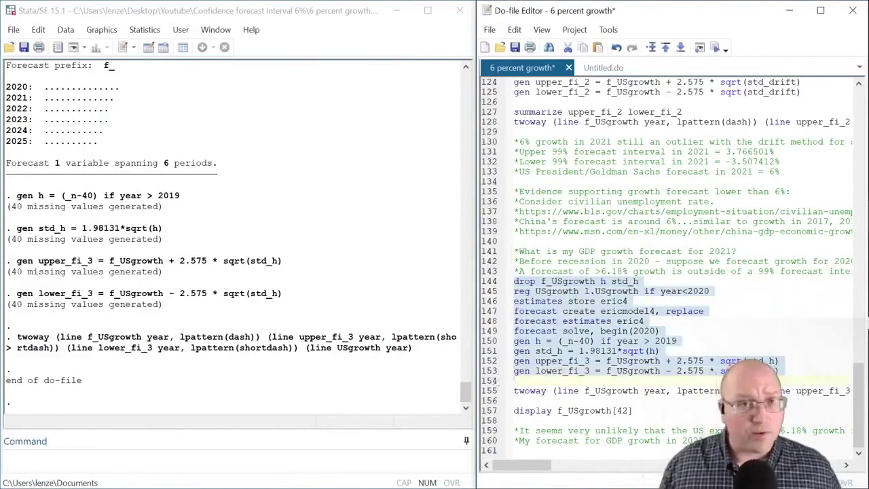
key(ctrl+d)
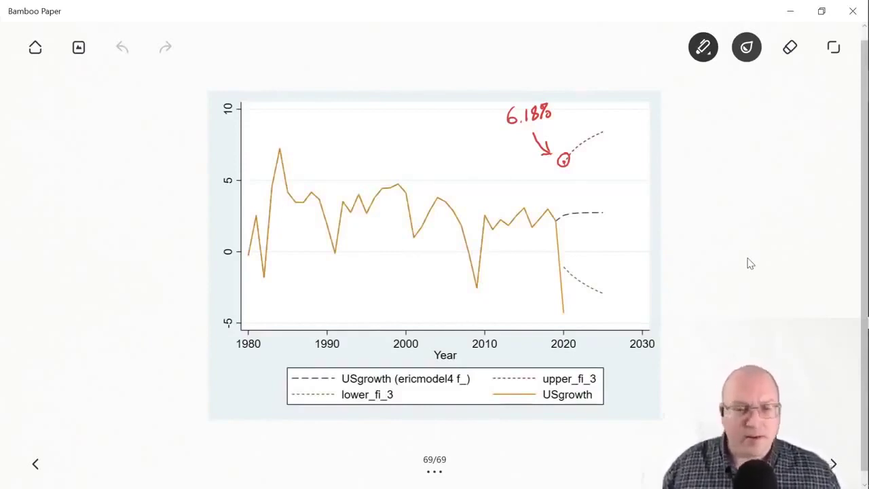
Switch to the browser, check the civilian unemployment rate for March 2021 and January 2020, and view the China GDP growth target article.
key(alt+Tab)
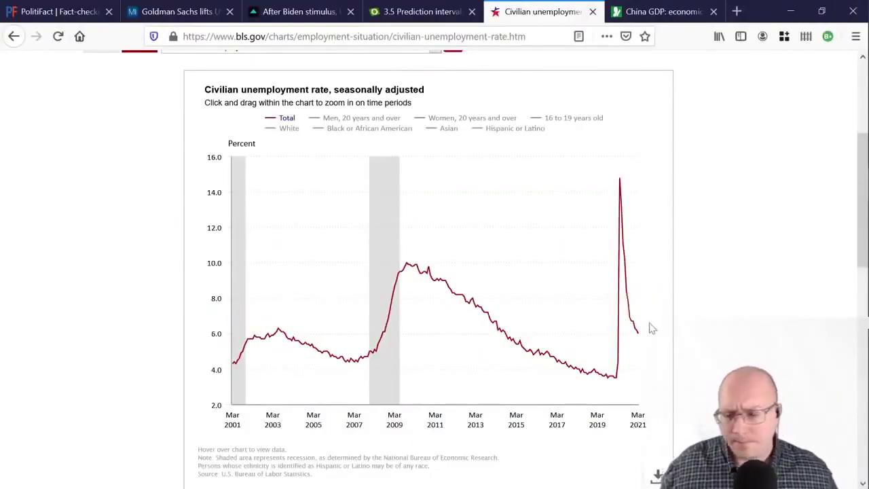
mouse_move(641, 339)
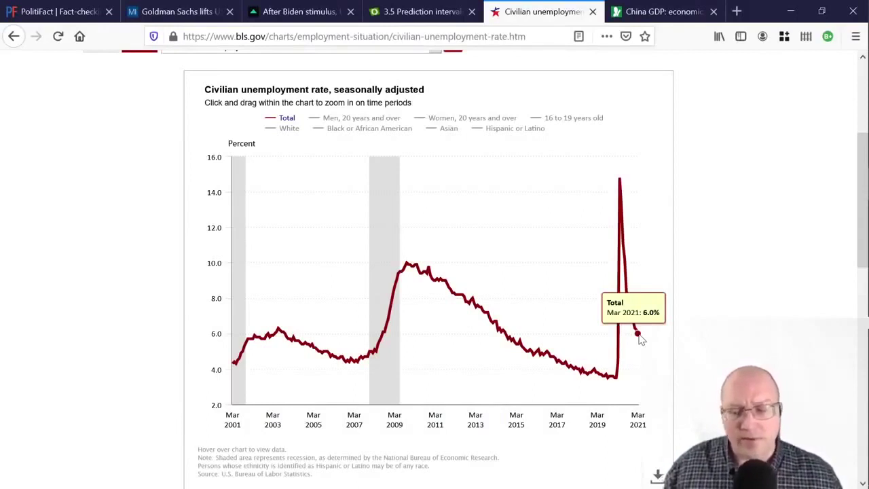
mouse_move(616, 383)
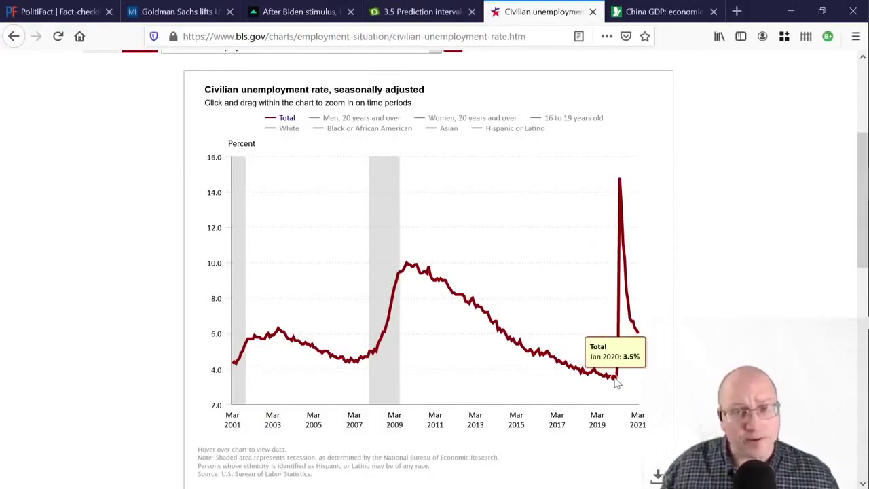
key(ctrl+Tab)
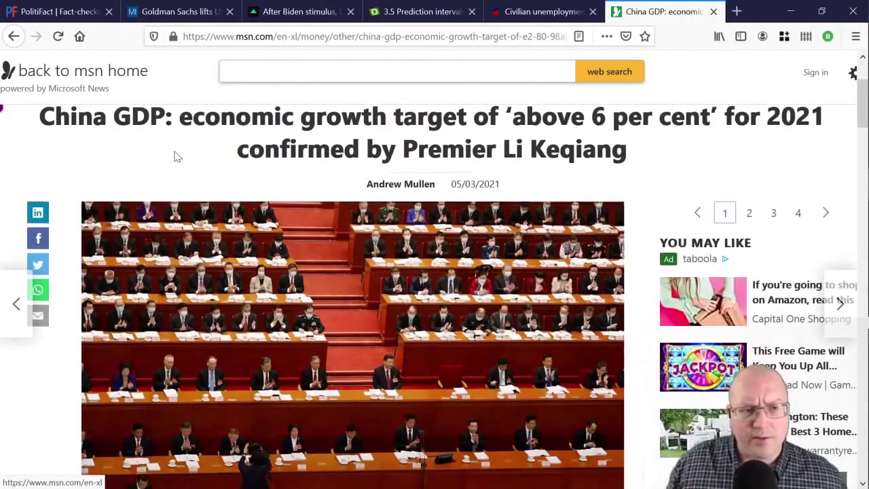
Highlight 'above 6 per cent' in the China GDP headline, then switch to Stata's Data Editor and check Chinagrowth for 2017 to 2021.
drag(505, 117, 717, 116)
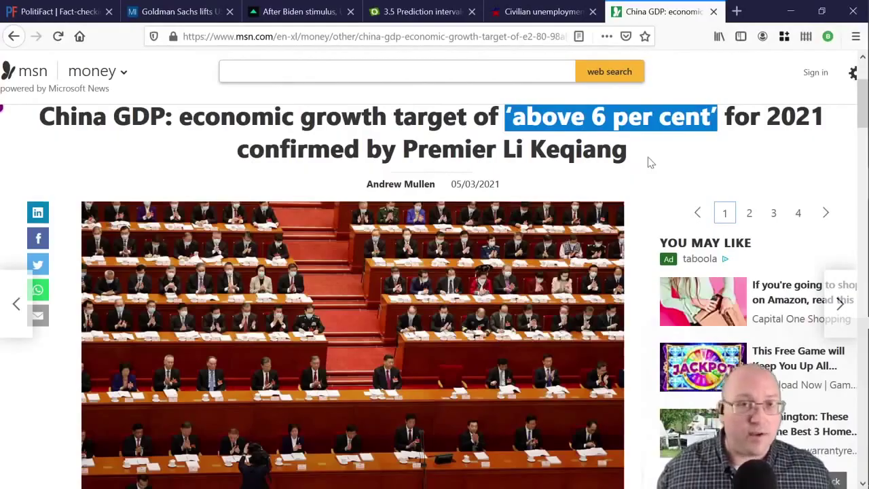
key(alt+Tab)
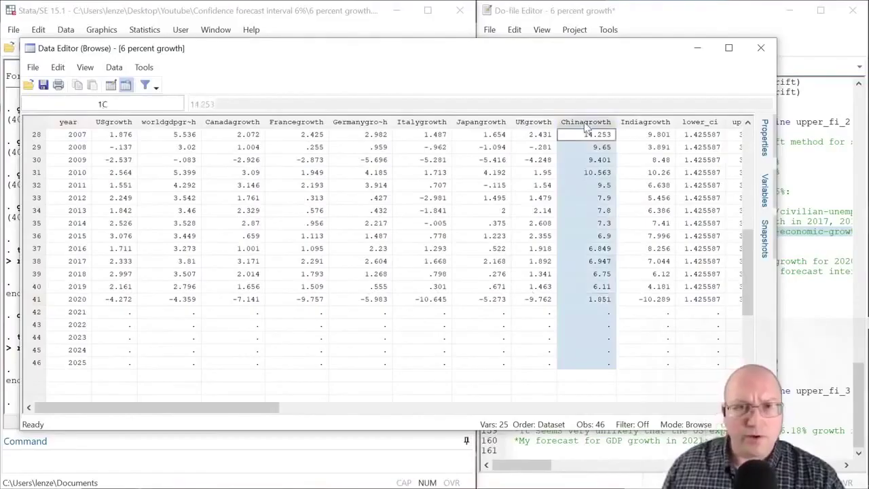
click(593, 299)
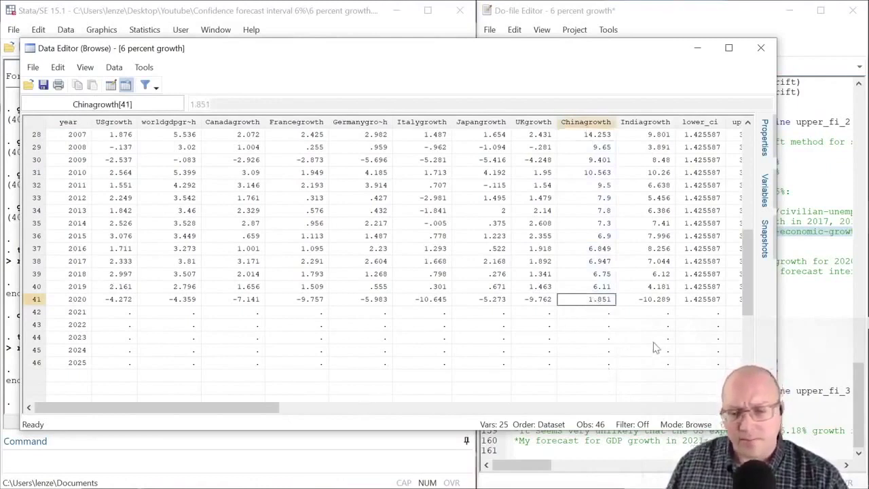
key(Up)
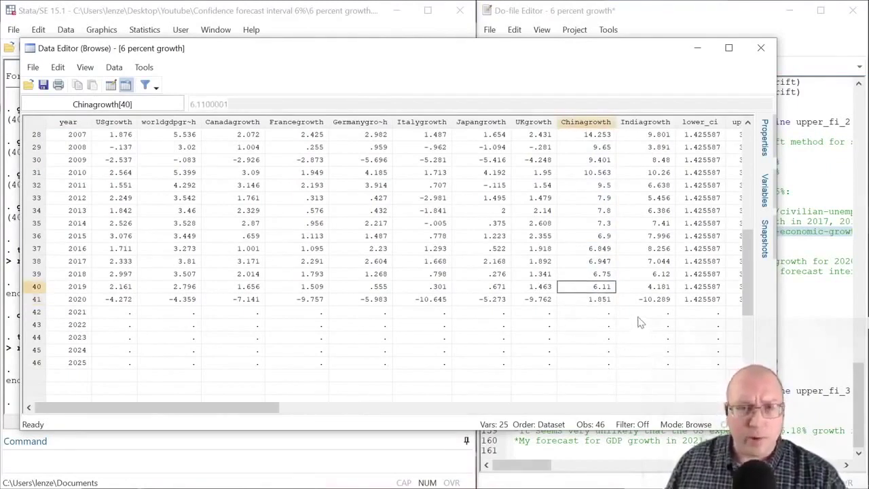
key(Up)
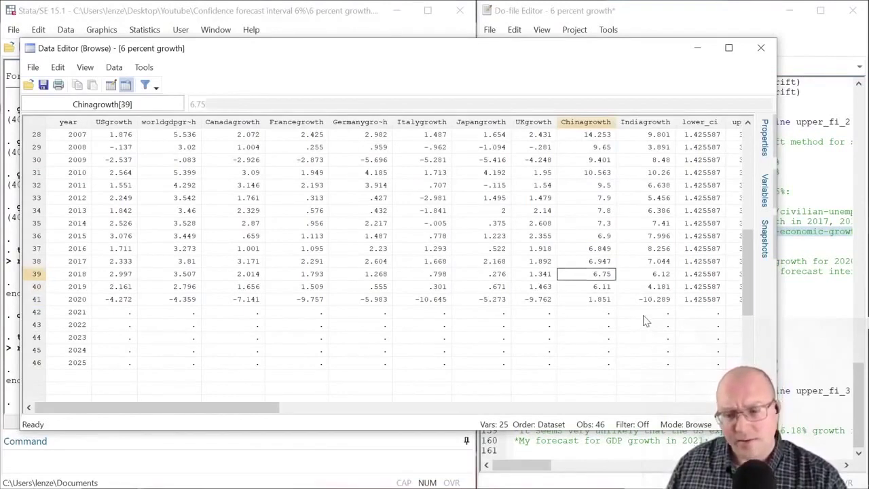
key(Up)
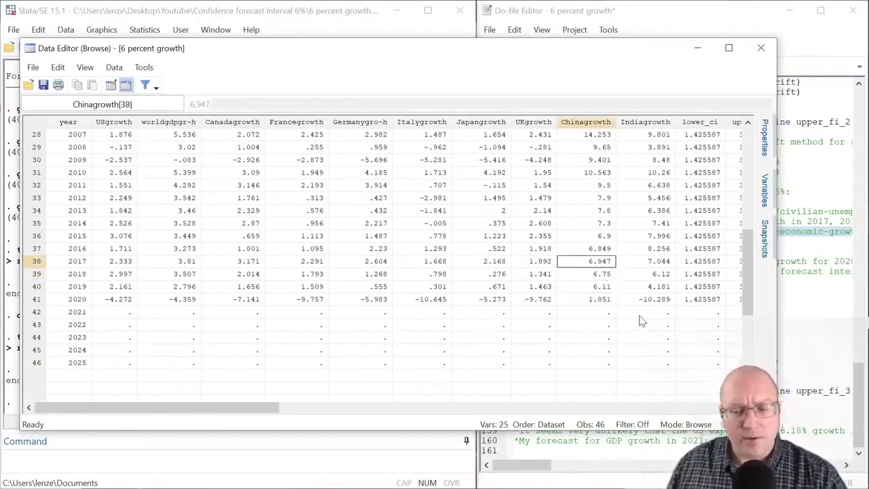
key(Down)
key(Down)
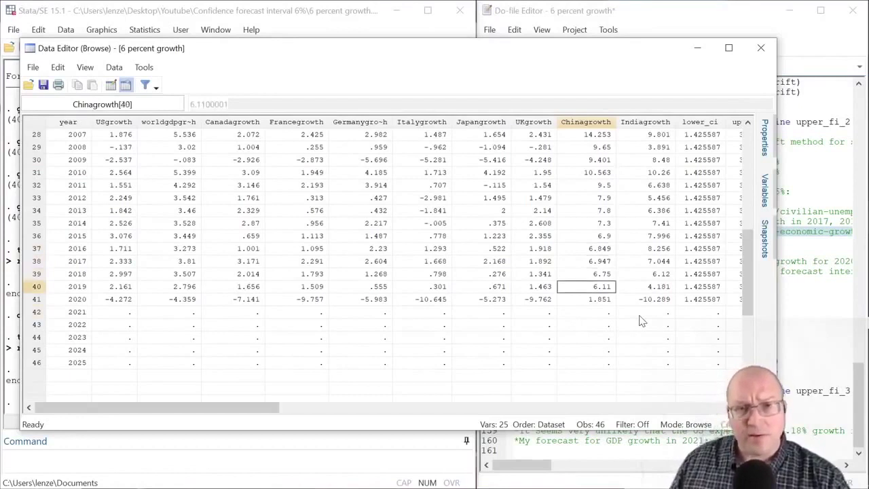
key(Up)
key(Up)
key(Up)
key(Down)
key(Down)
key(Down)
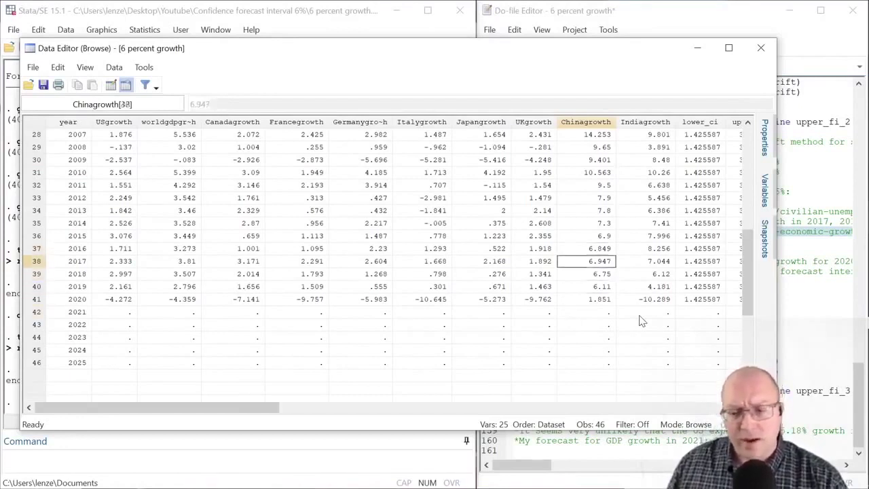
key(Down)
key(Down)
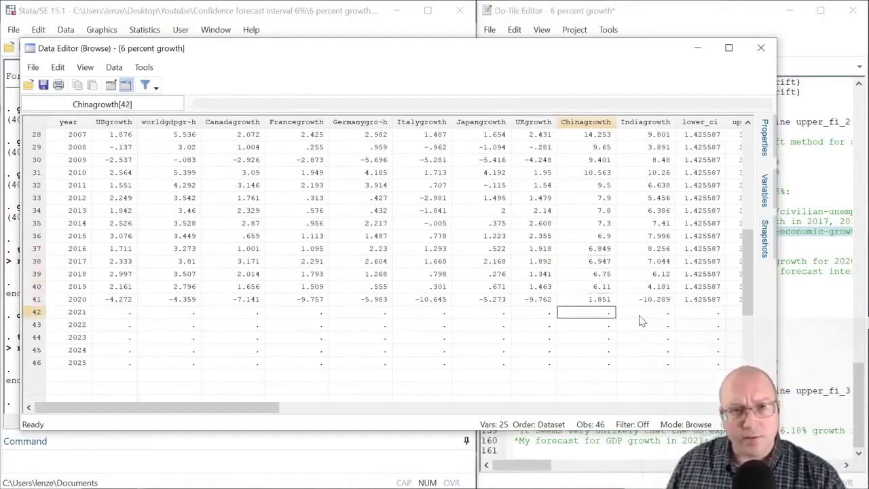
Check the USgrowth values for 2017 to 2021, then switch to the annotated forecast interval graph in Bamboo Paper.
click(114, 299)
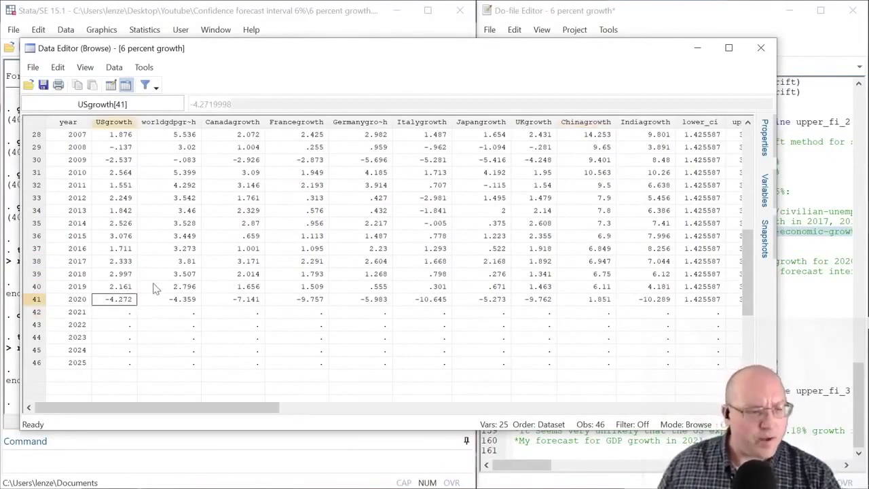
key(Up)
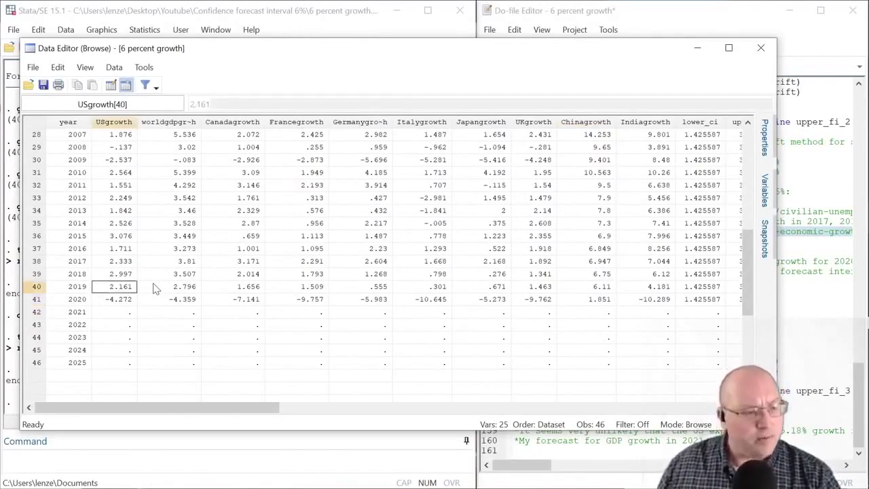
key(Up)
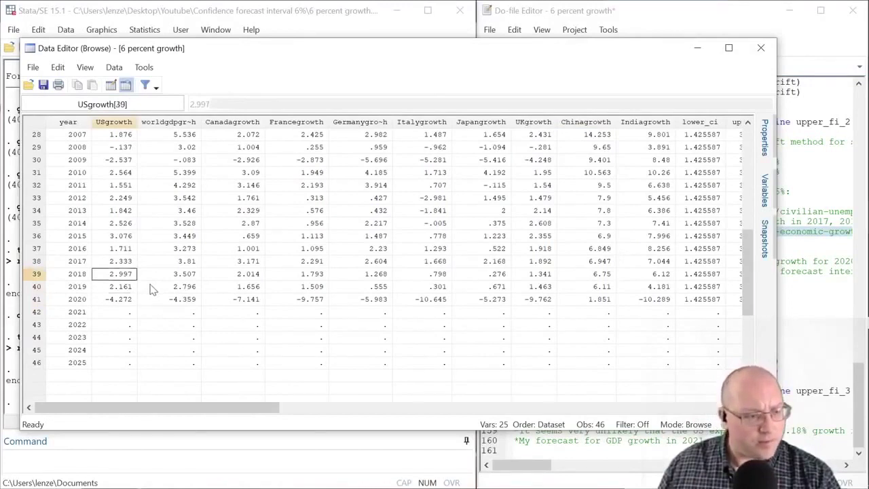
key(Up)
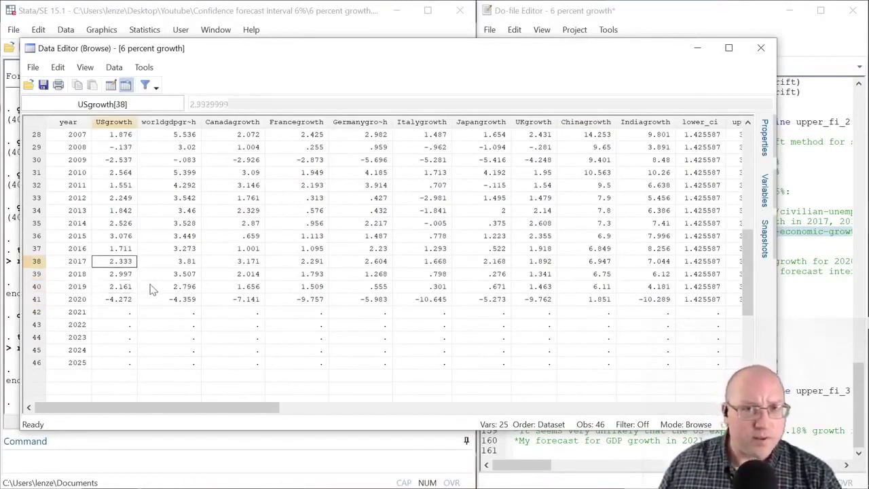
key(Down)
key(Down)
key(Down)
key(Down)
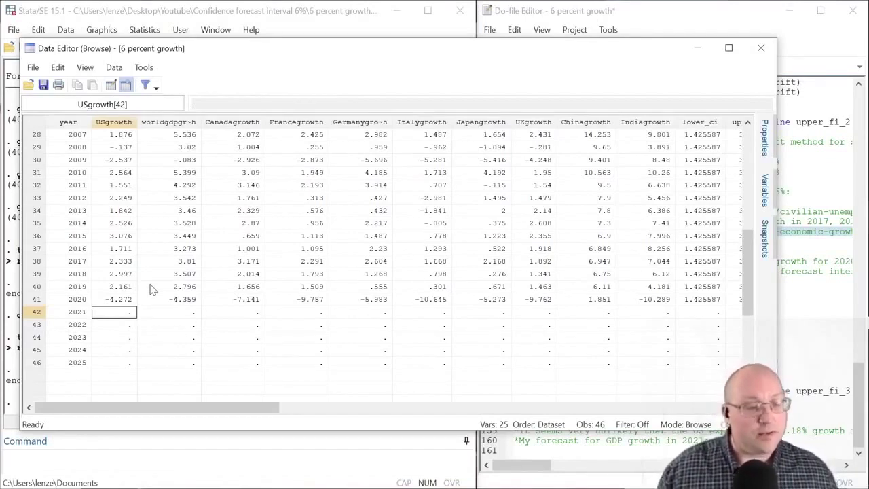
key(alt+Tab)
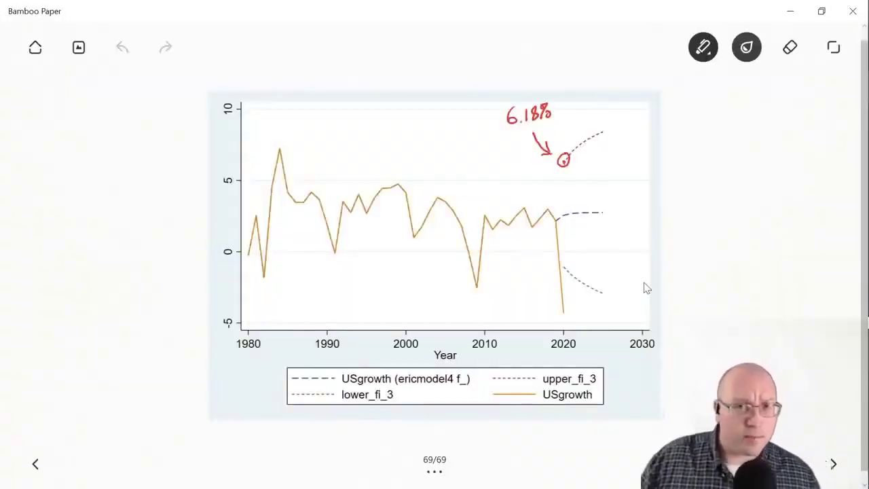